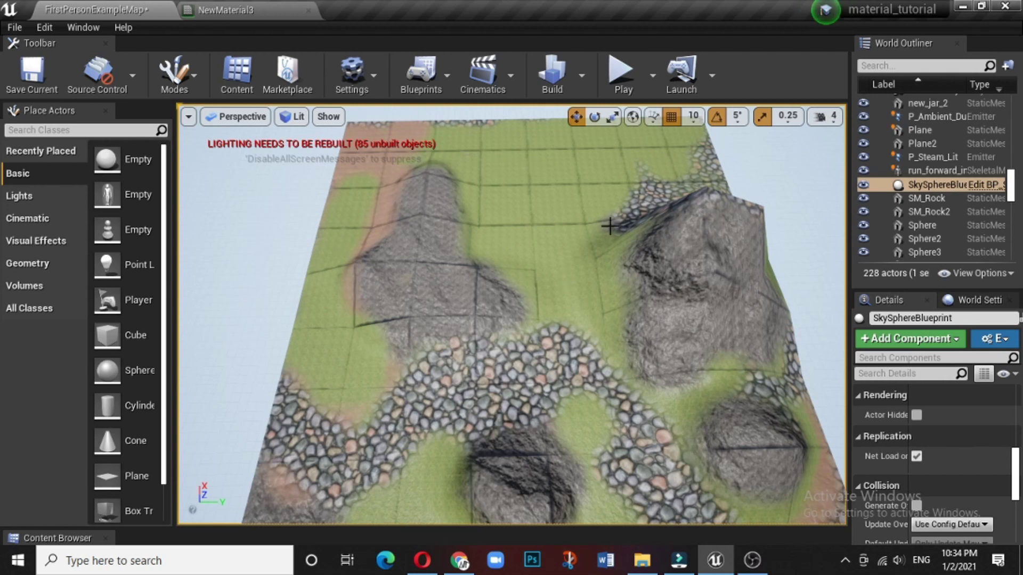
Switch to Landscape mode and paint the grass layer over the rocky mound at left and the large mound at right of the terrain
click(174, 72)
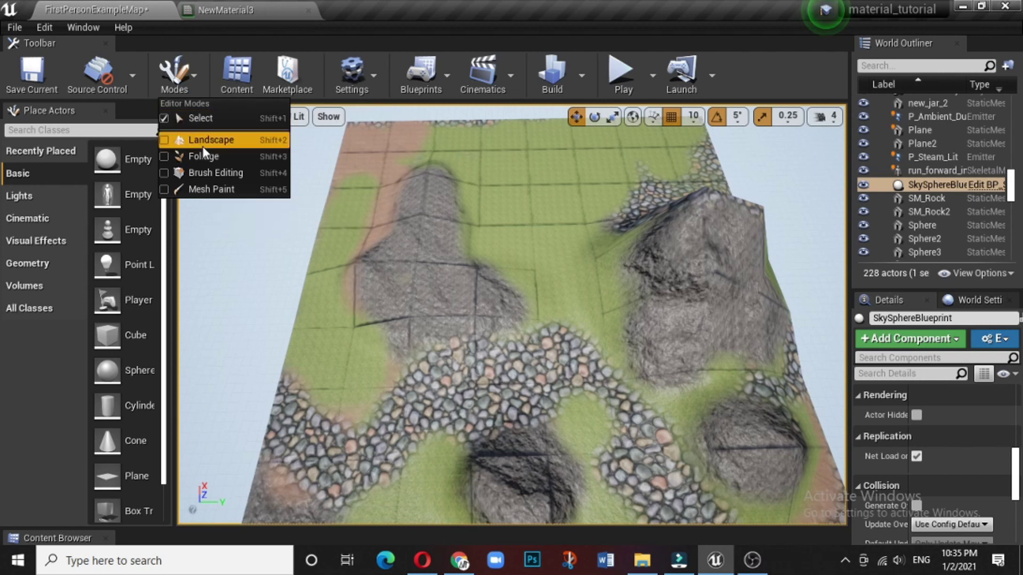
click(202, 143)
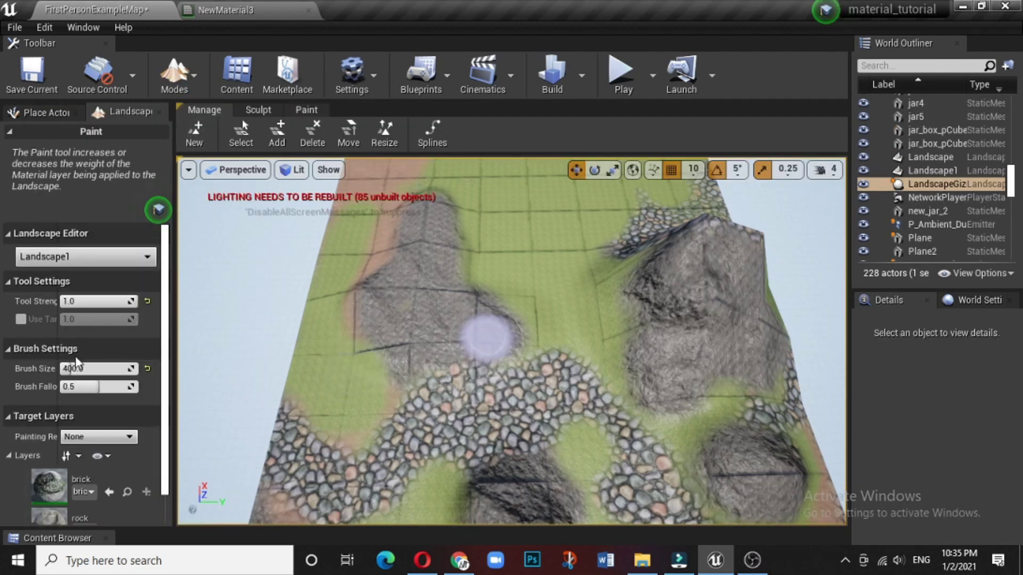
scroll(118, 343, down, 4)
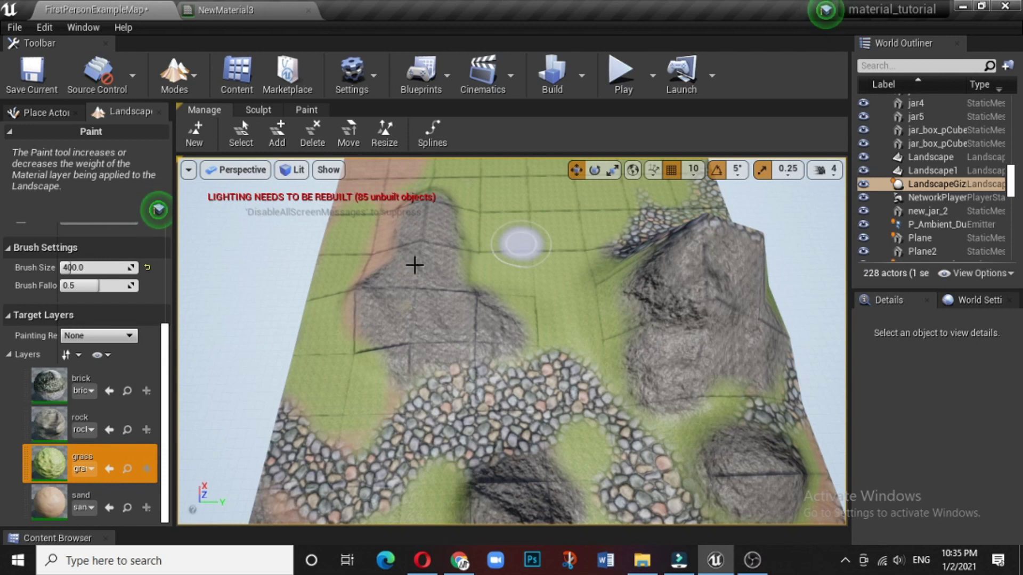
mouse_move(490, 295)
mouse_down()
mouse_move(420, 301)
mouse_move(424, 329)
mouse_move(440, 335)
mouse_move(447, 322)
mouse_up()
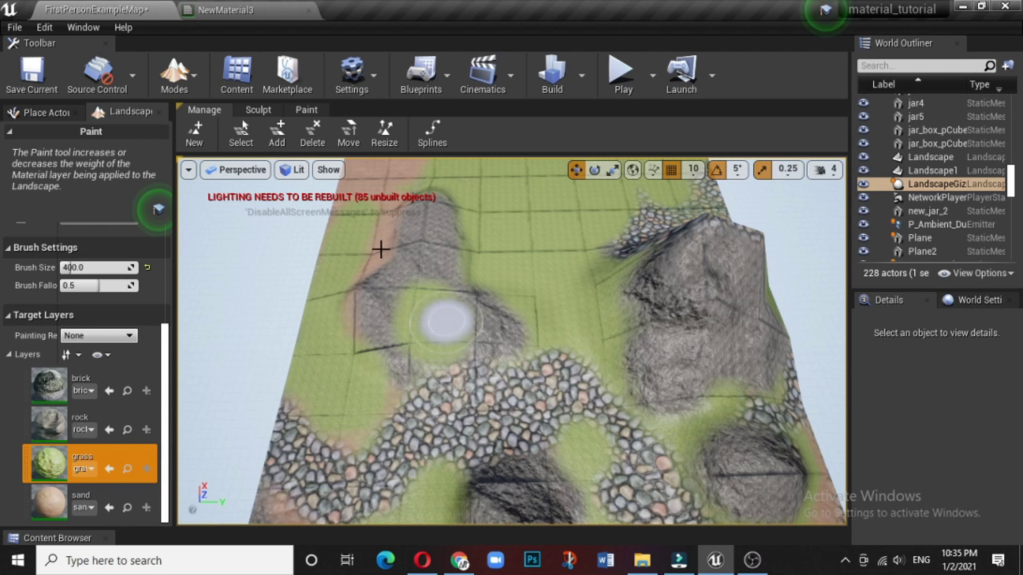
click(305, 110)
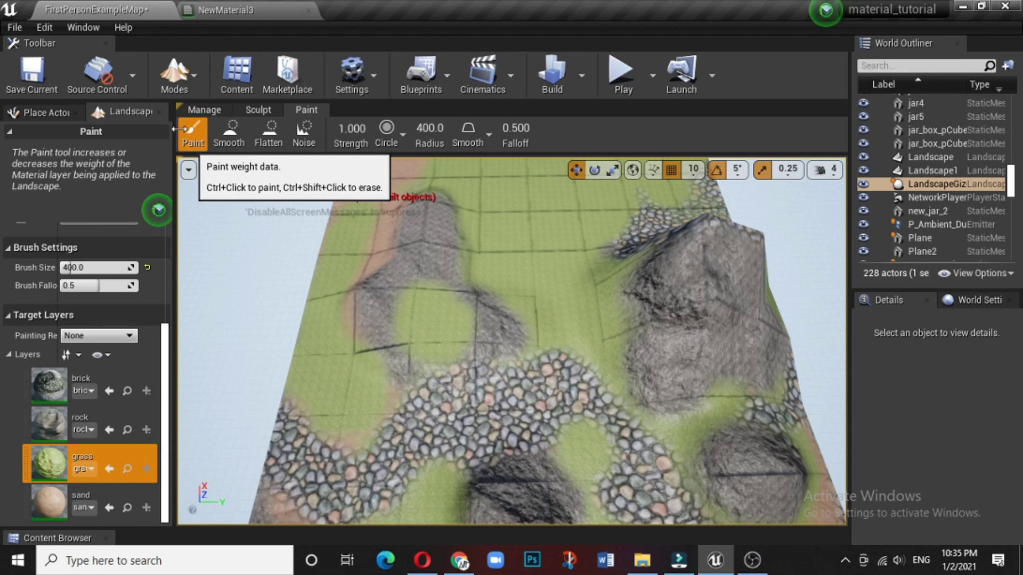
mouse_move(450, 319)
mouse_down()
mouse_move(473, 324)
mouse_move(473, 293)
mouse_move(433, 233)
mouse_move(430, 281)
mouse_up()
mouse_move(618, 292)
mouse_down()
mouse_move(653, 358)
mouse_move(715, 360)
mouse_move(743, 327)
mouse_up()
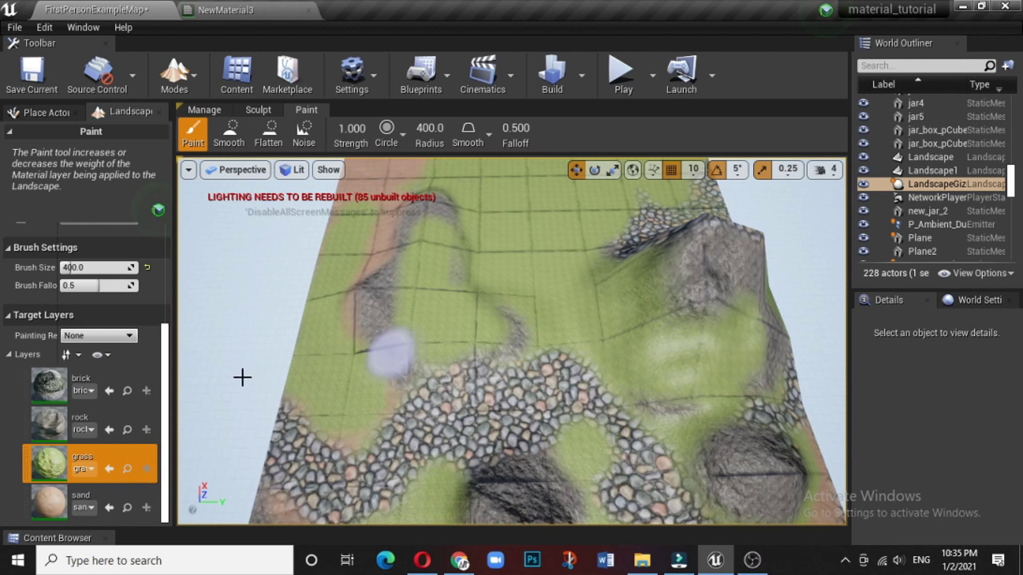
Repaint the large mound with the rock layer and paint a sand strip along its left edge
click(111, 418)
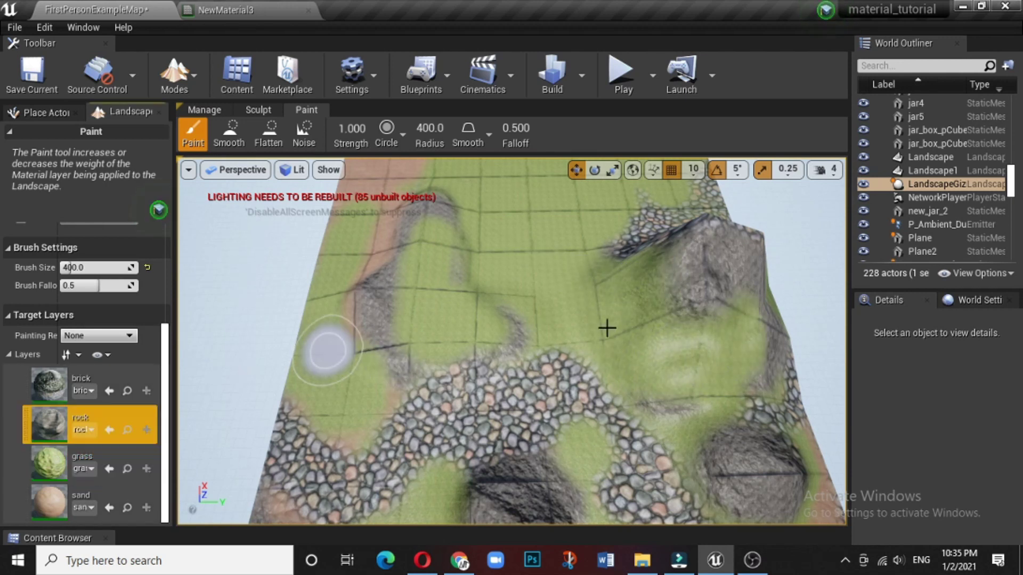
mouse_move(644, 286)
mouse_down()
mouse_move(646, 319)
mouse_move(676, 365)
mouse_move(746, 335)
mouse_move(751, 304)
mouse_up()
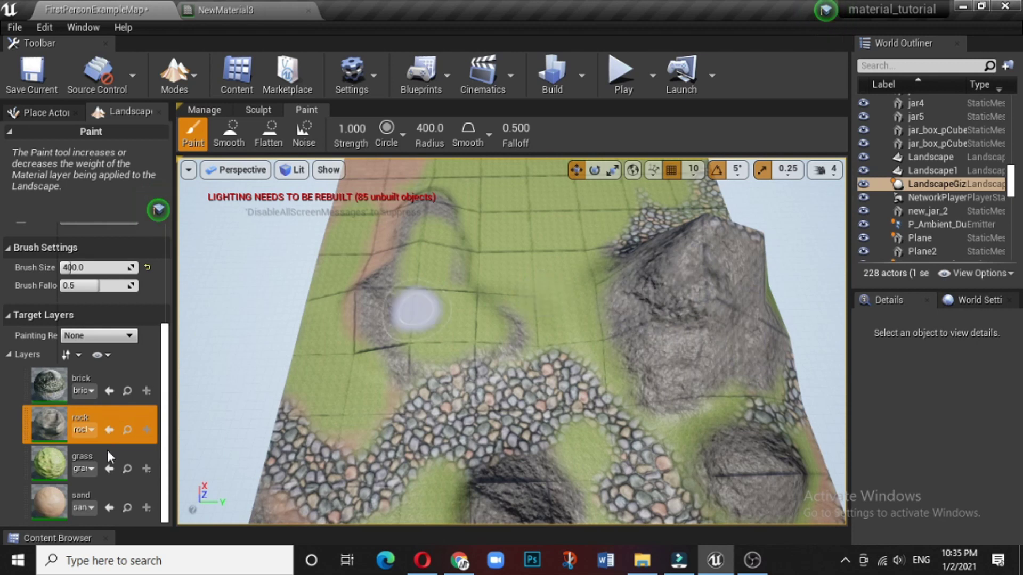
click(128, 498)
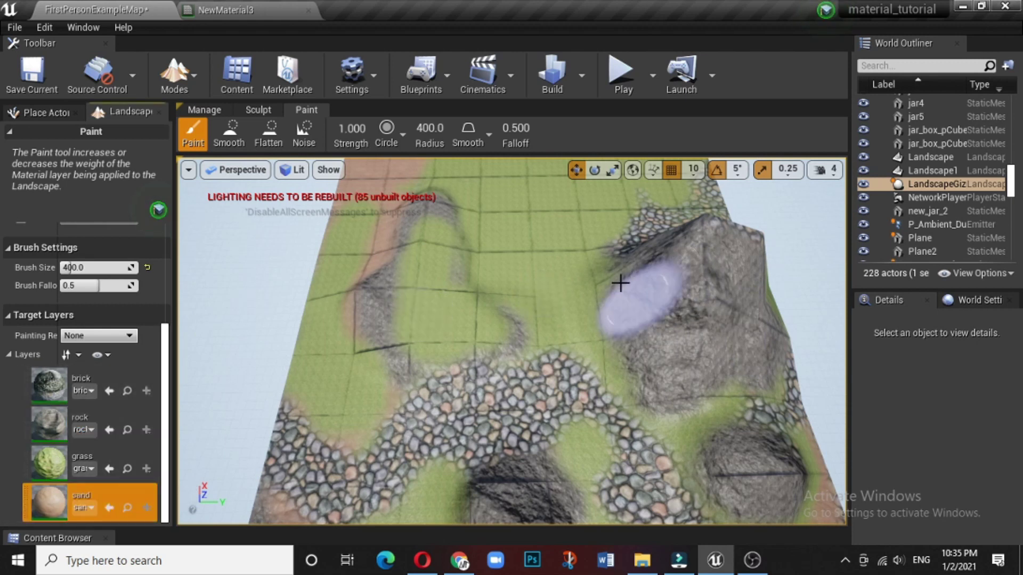
drag(585, 287, 607, 375)
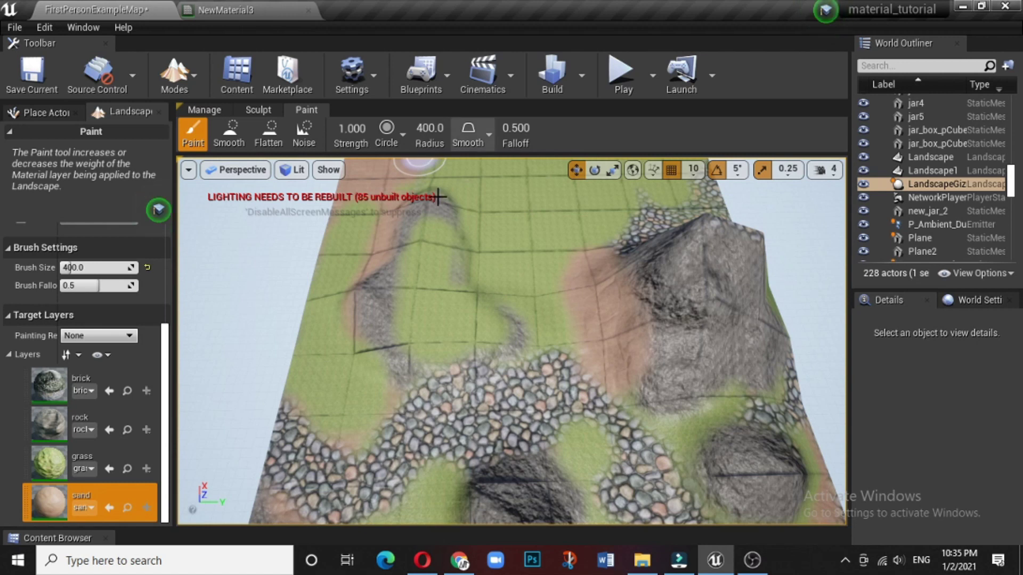
click(89, 424)
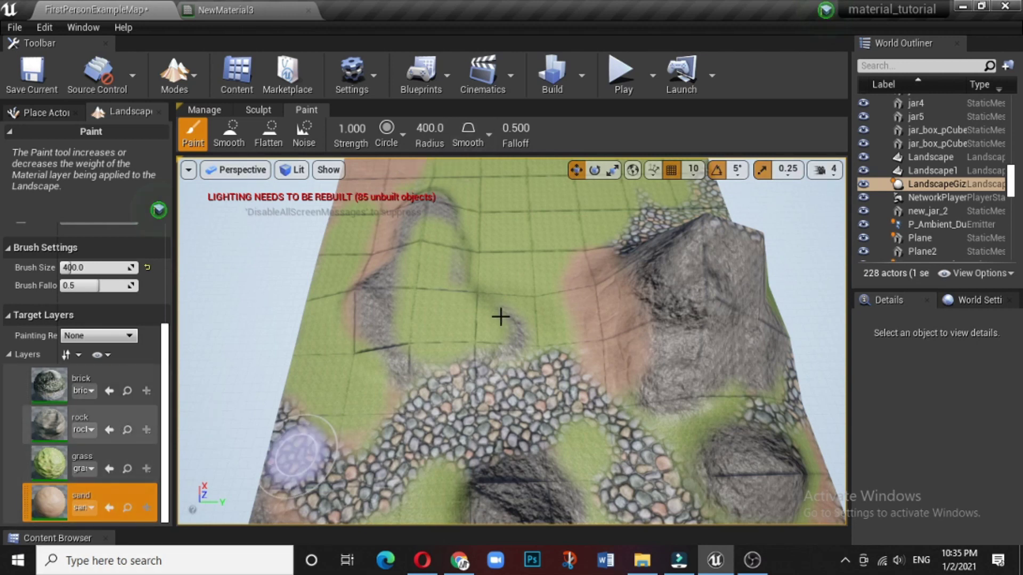
mouse_move(644, 235)
mouse_down()
mouse_move(655, 304)
mouse_move(694, 371)
mouse_up()
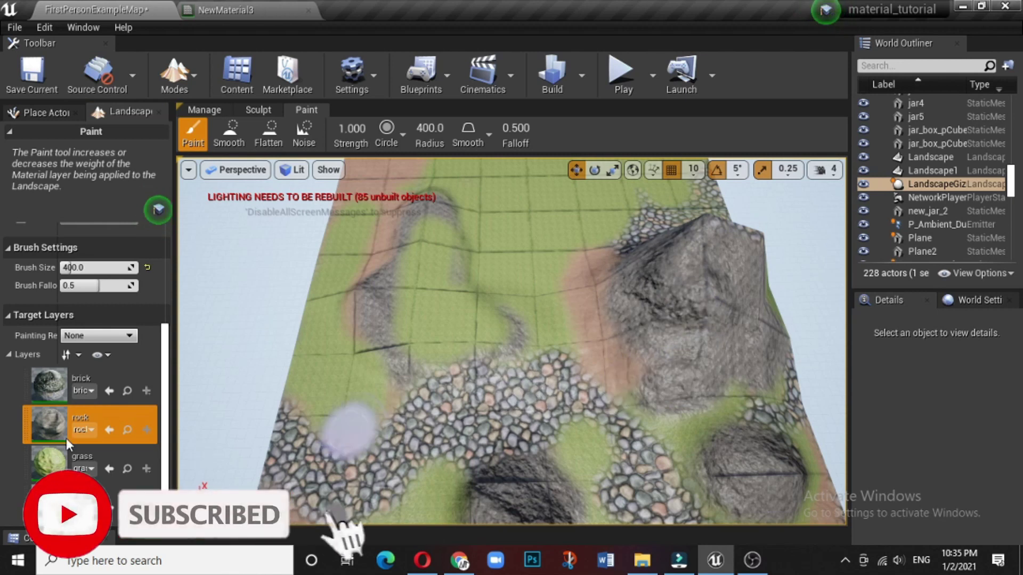
Paint a curved path with the brick layer from the central cobblestones around the left mound to the terrain's far edge
click(114, 379)
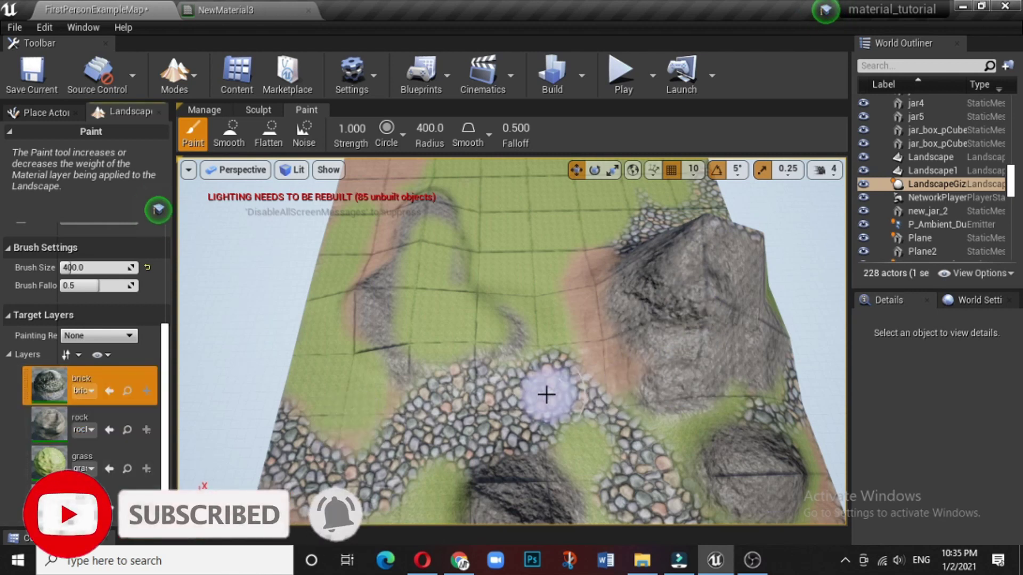
mouse_move(541, 360)
mouse_down()
mouse_move(516, 242)
mouse_move(457, 192)
mouse_move(362, 184)
mouse_move(308, 222)
mouse_up()
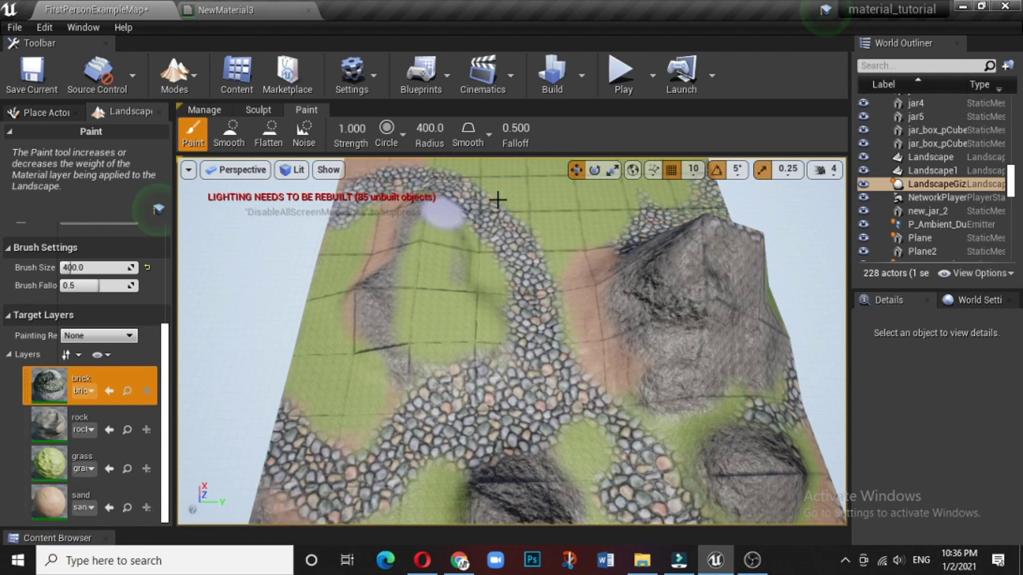
scroll(568, 377, down, 1)
scroll(559, 377, down, 1)
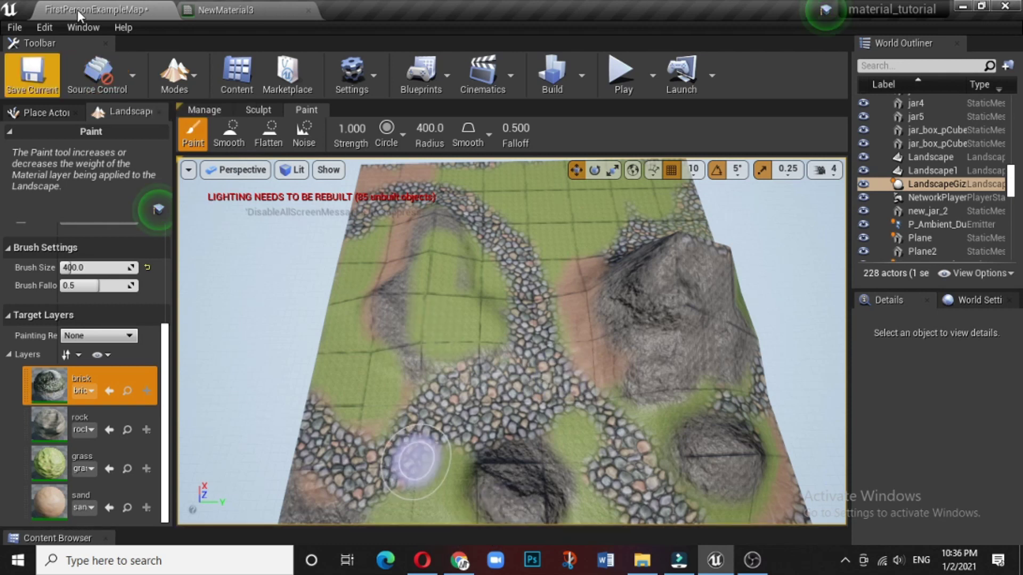
Create a new material named LSMB in the MT content folder
click(236, 74)
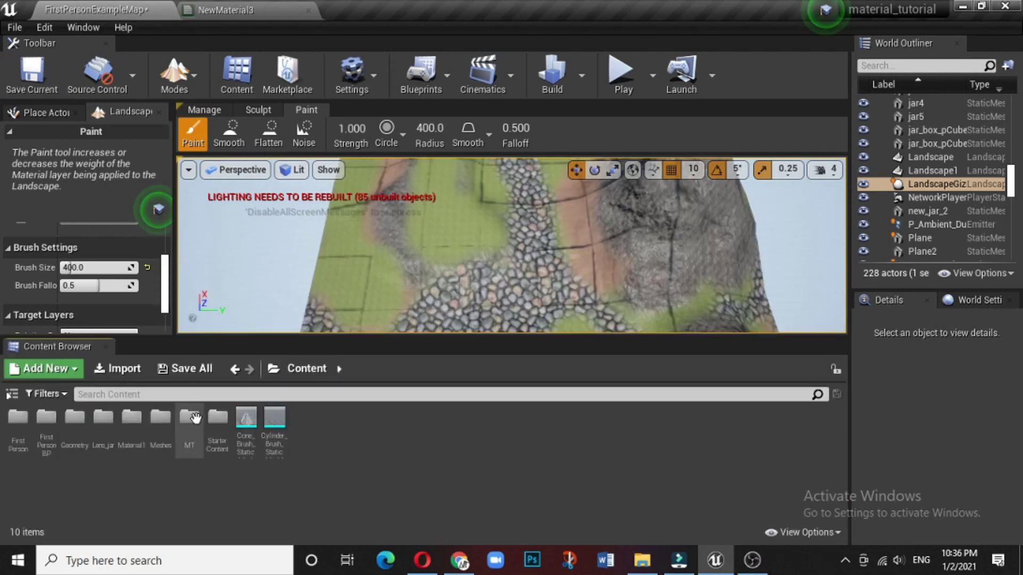
double_click(189, 416)
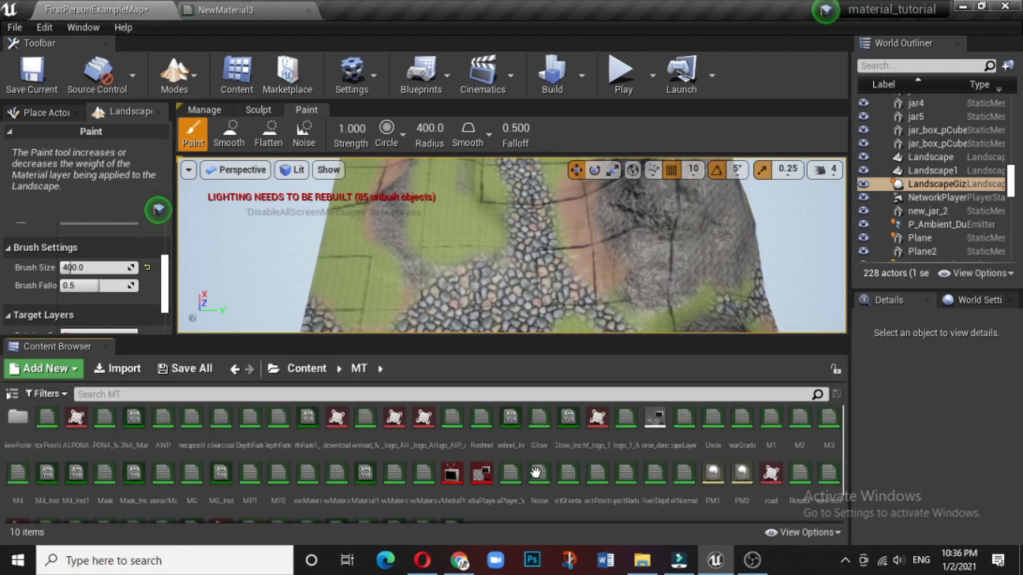
scroll(541, 497, down, 2)
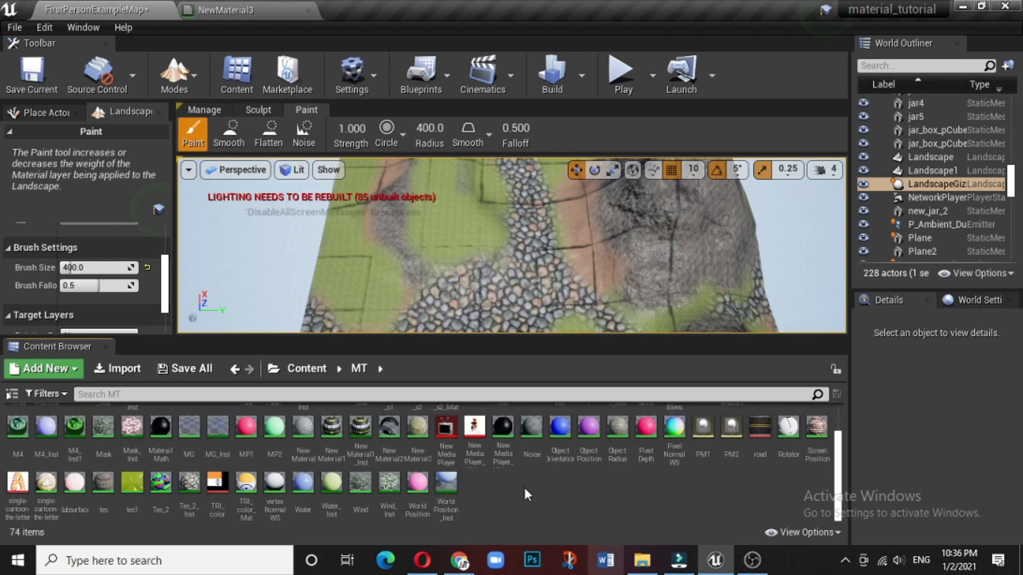
right_click(527, 493)
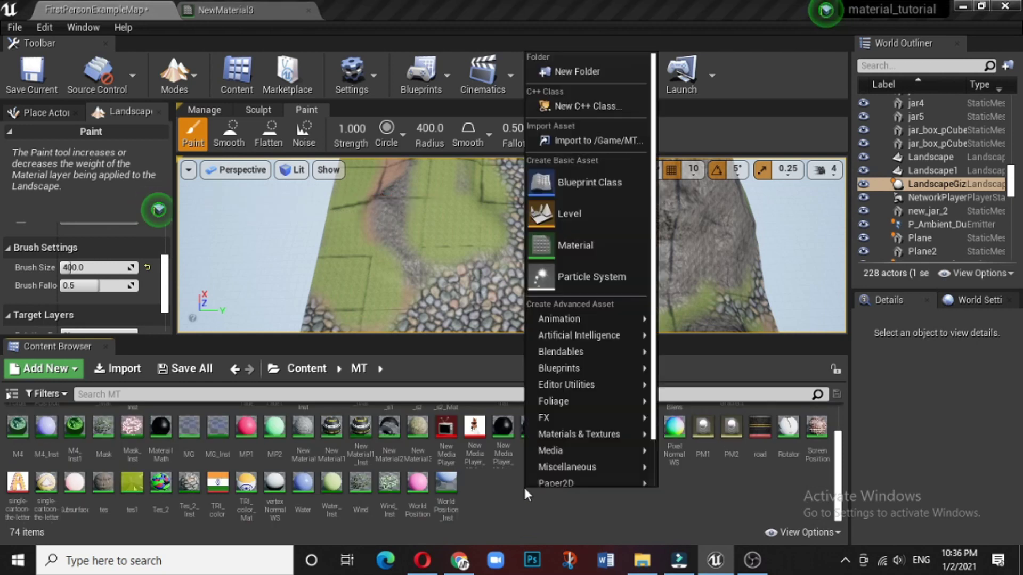
click(573, 245)
text(L)
text(SM)
text(E)
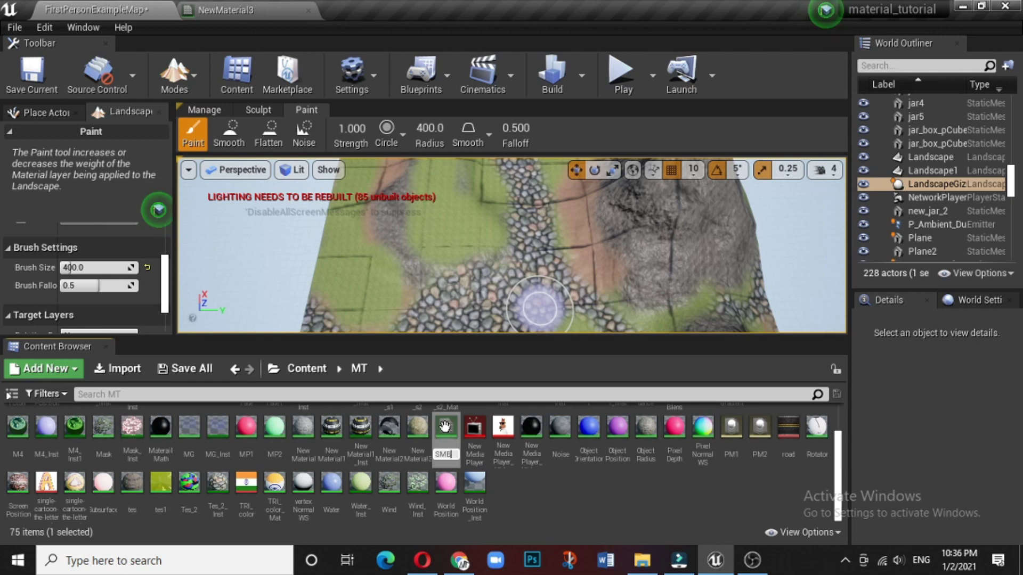
key(Return)
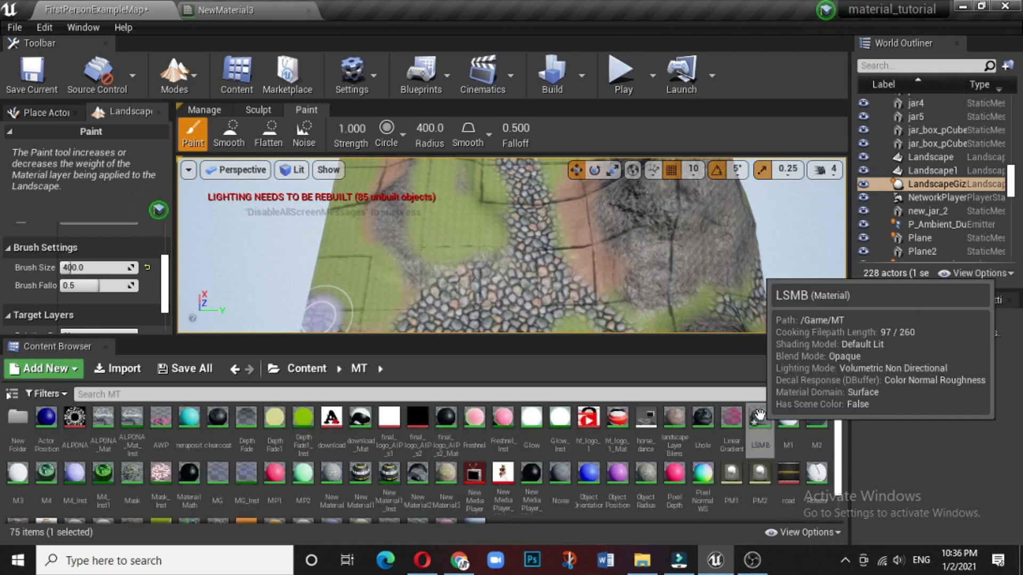
Open the LSMB material and place a Texture Sample node to the upper left of the result node
double_click(758, 417)
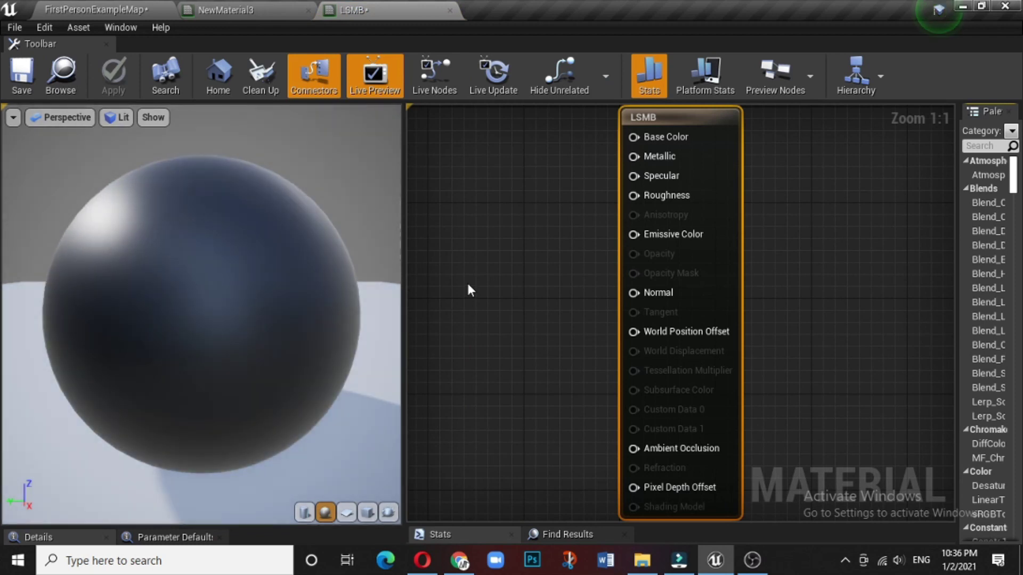
drag(220, 473, 216, 322)
right_drag(565, 272, 704, 298)
scroll(702, 300, down, 3)
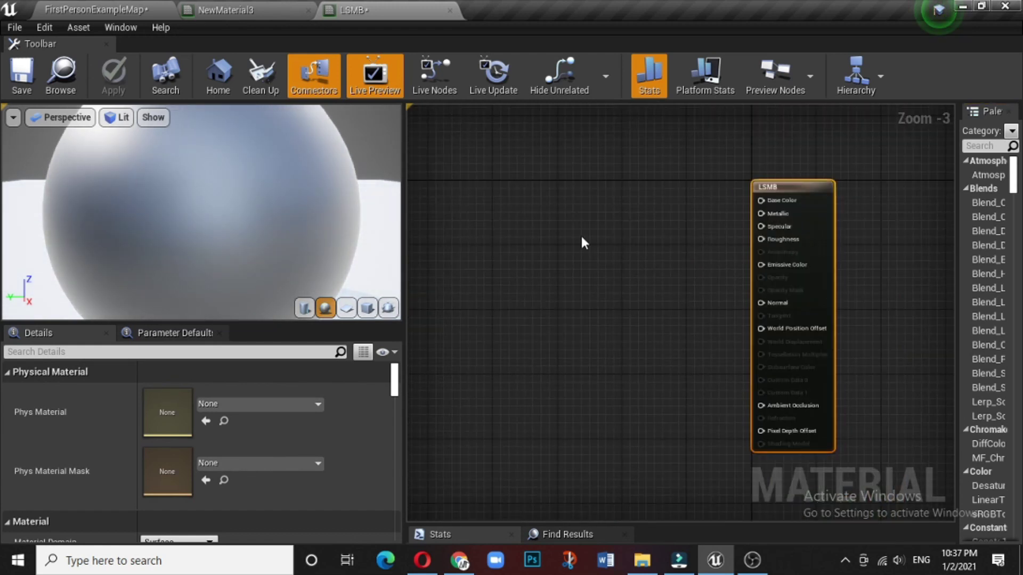
click(520, 206)
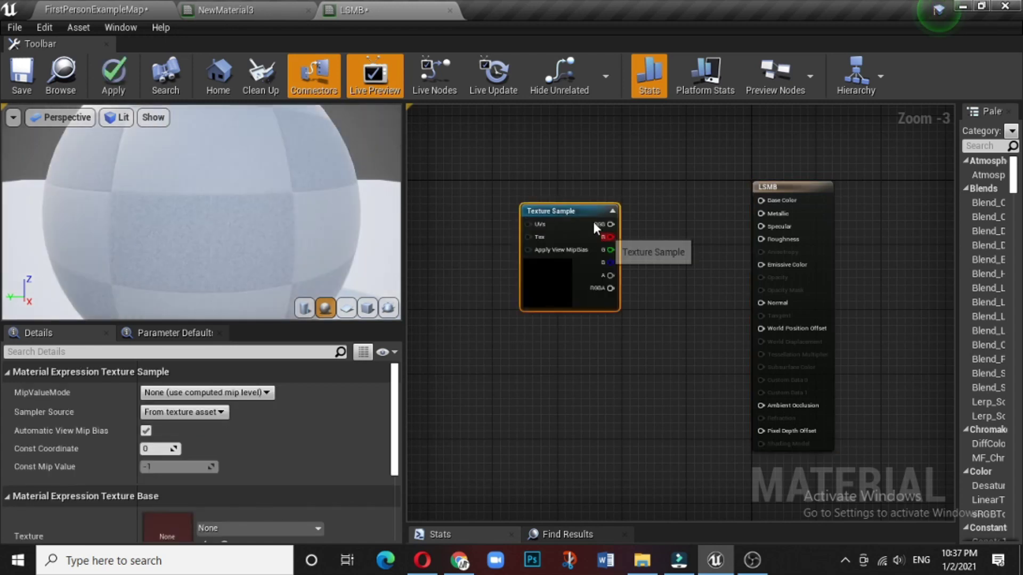
drag(574, 205, 565, 154)
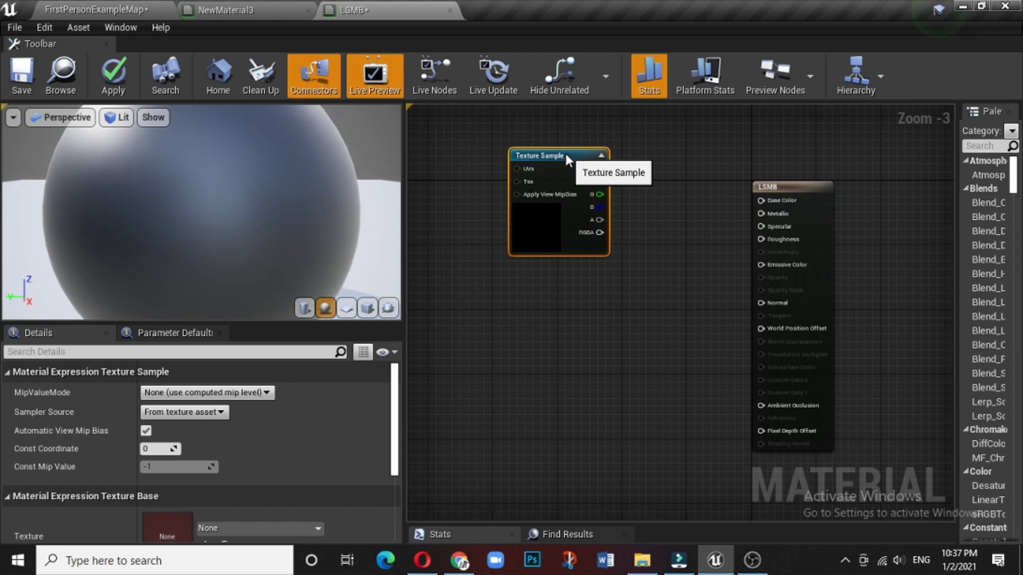
Go back to the level to examine the painted landscape in an enlarged viewport, and return to the LSMB material
click(105, 8)
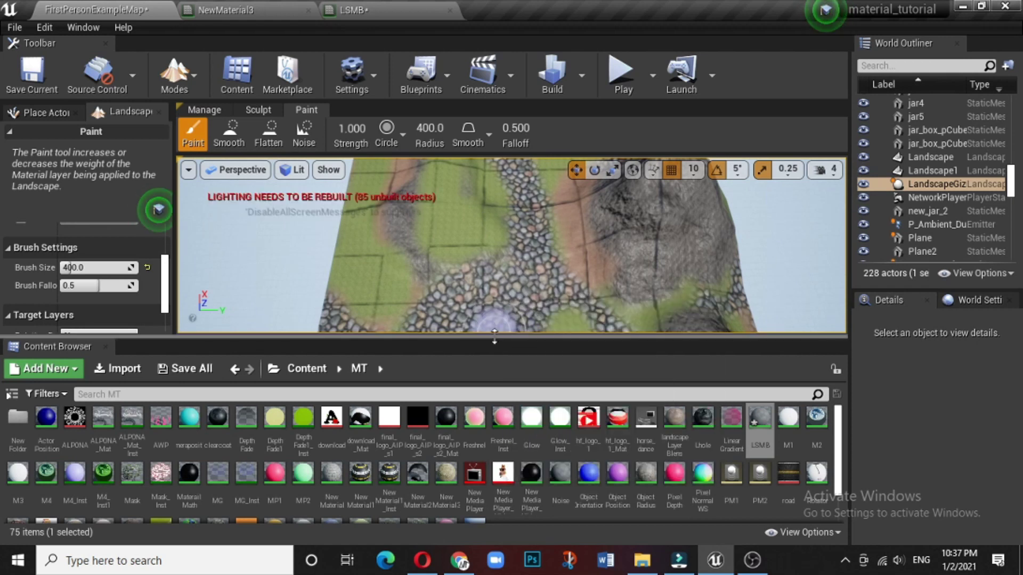
drag(494, 339, 495, 500)
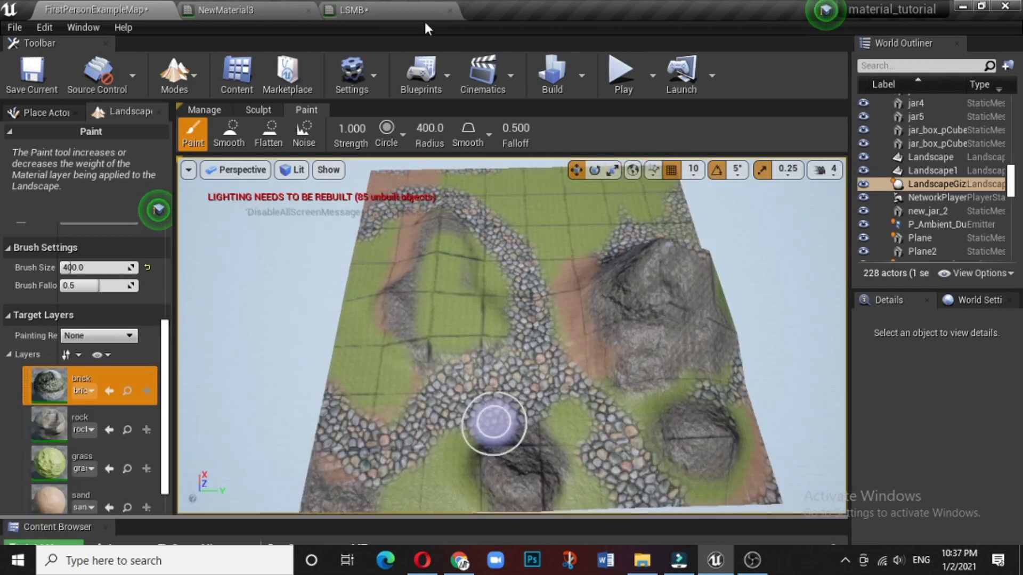
click(410, 10)
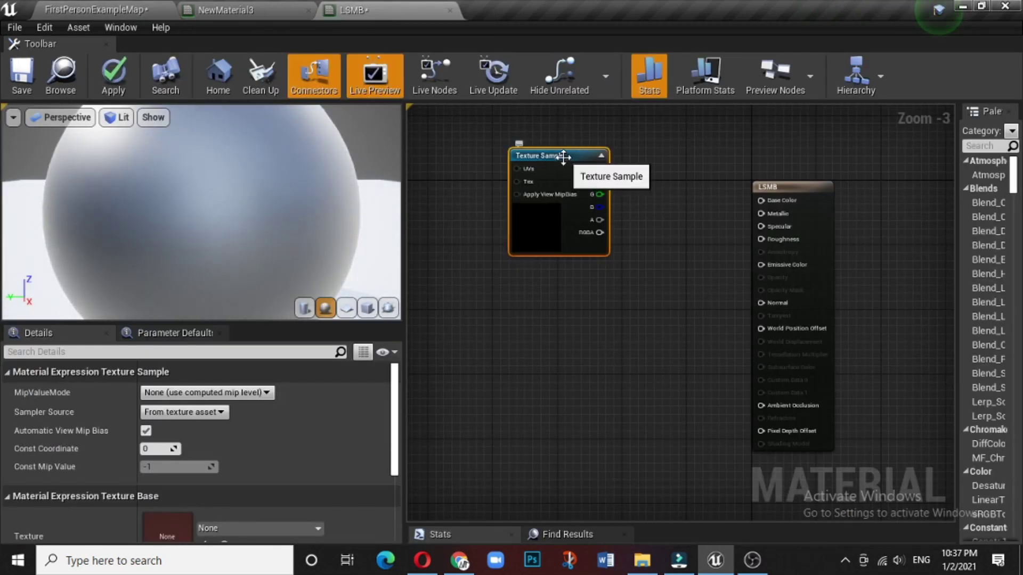
Duplicate the Texture Sample node twice and arrange the three nodes in a vertical column
key(ctrl+w)
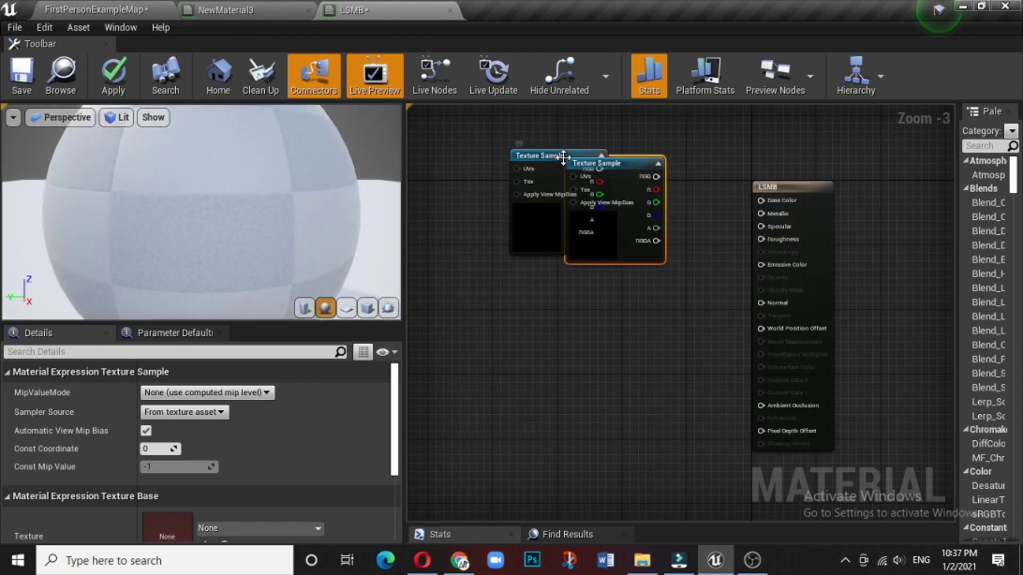
key(ctrl+w)
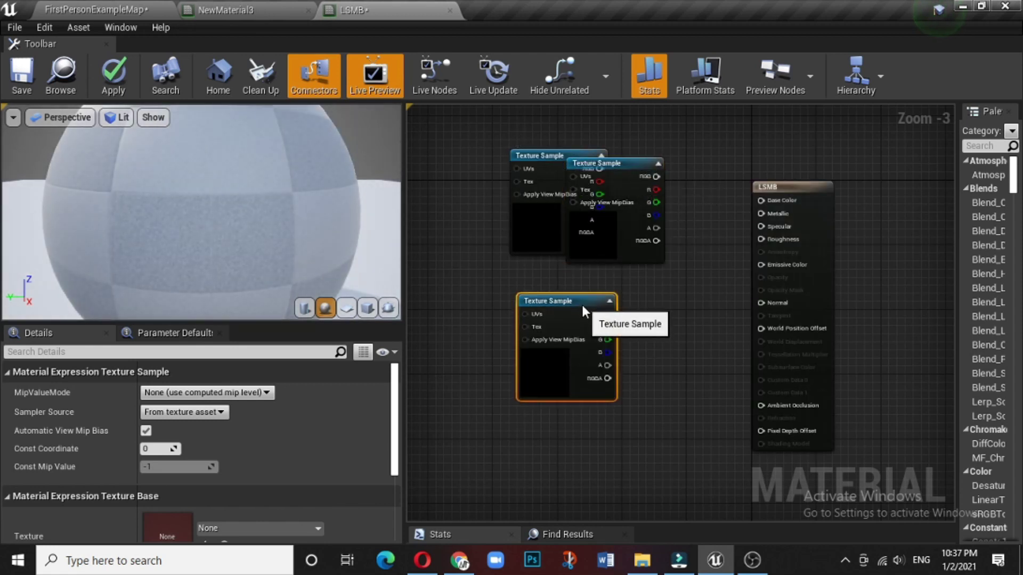
drag(582, 304, 583, 284)
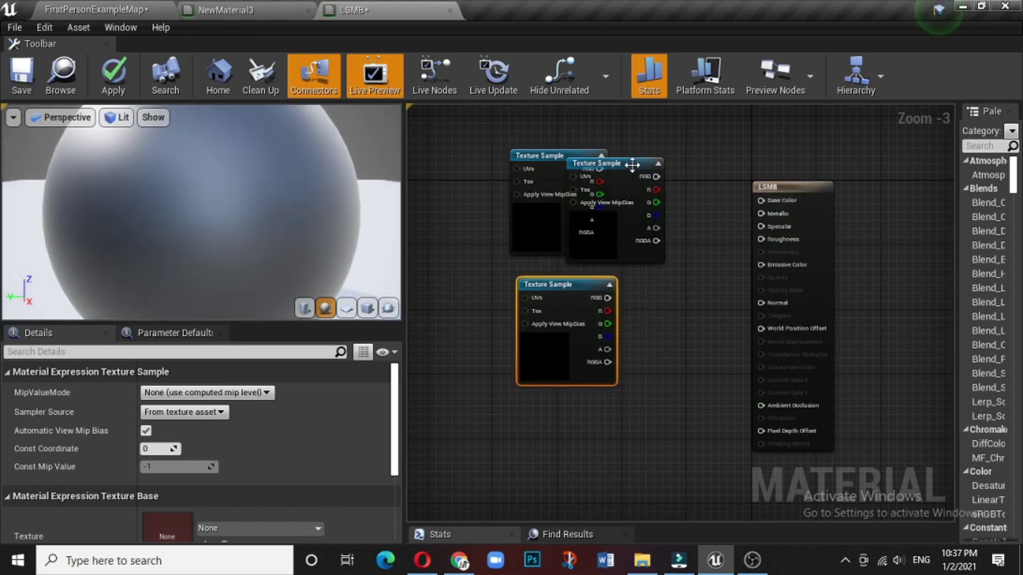
drag(629, 167, 578, 413)
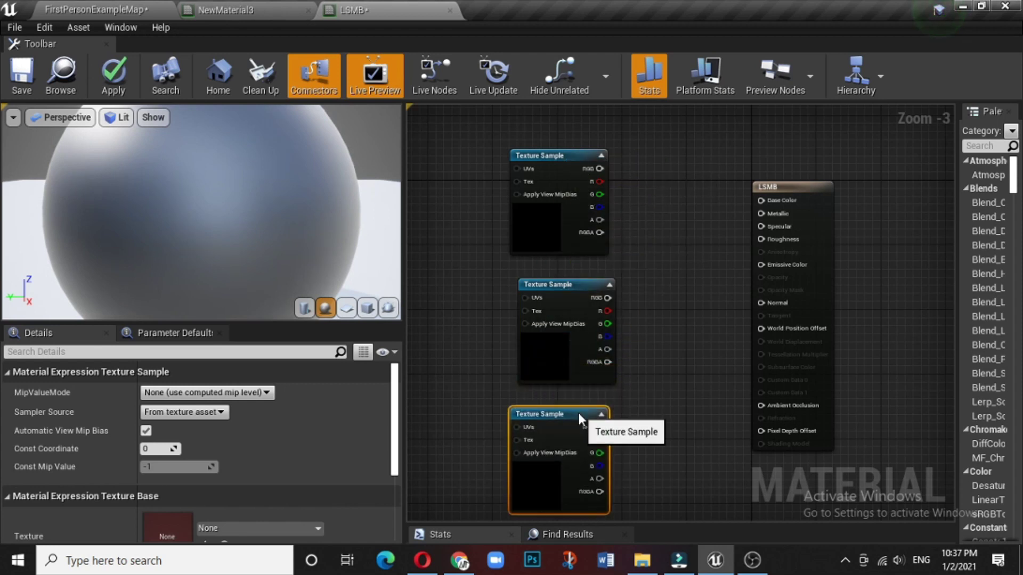
Move the result node farther from the Texture Samples and add a LandscapeLayerBlend node in the space between them
drag(800, 184, 864, 168)
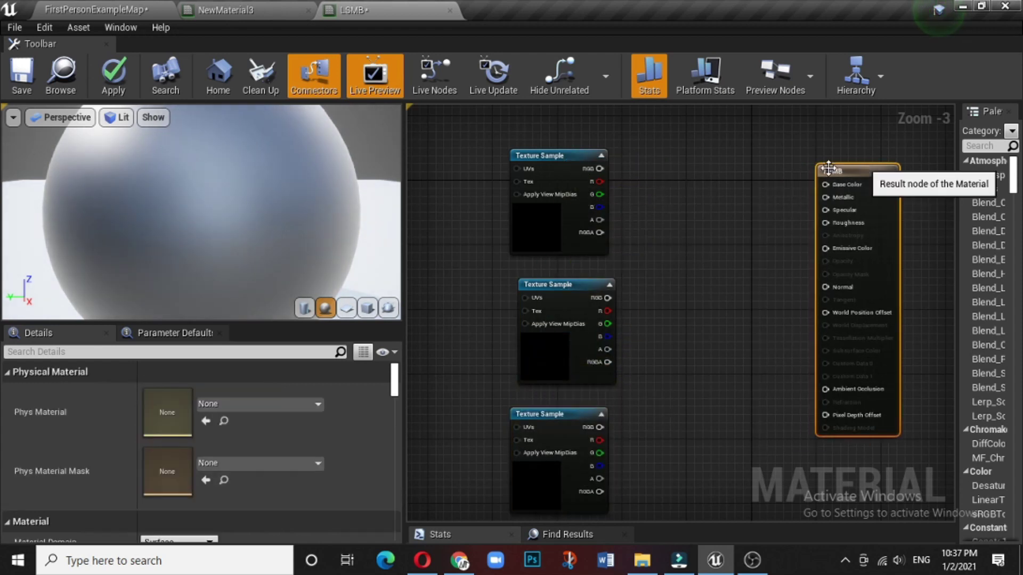
right_click(638, 166)
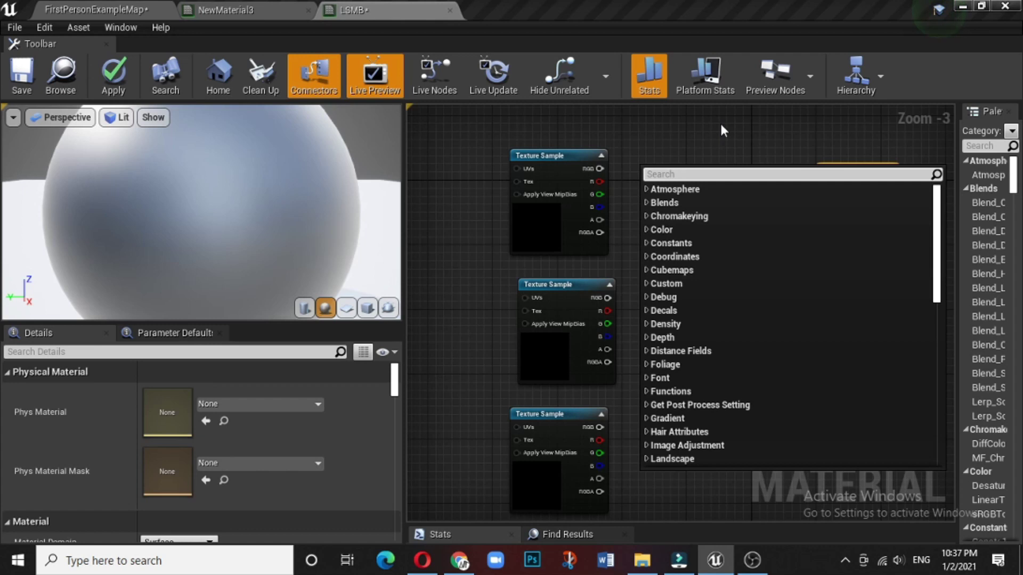
text(la)
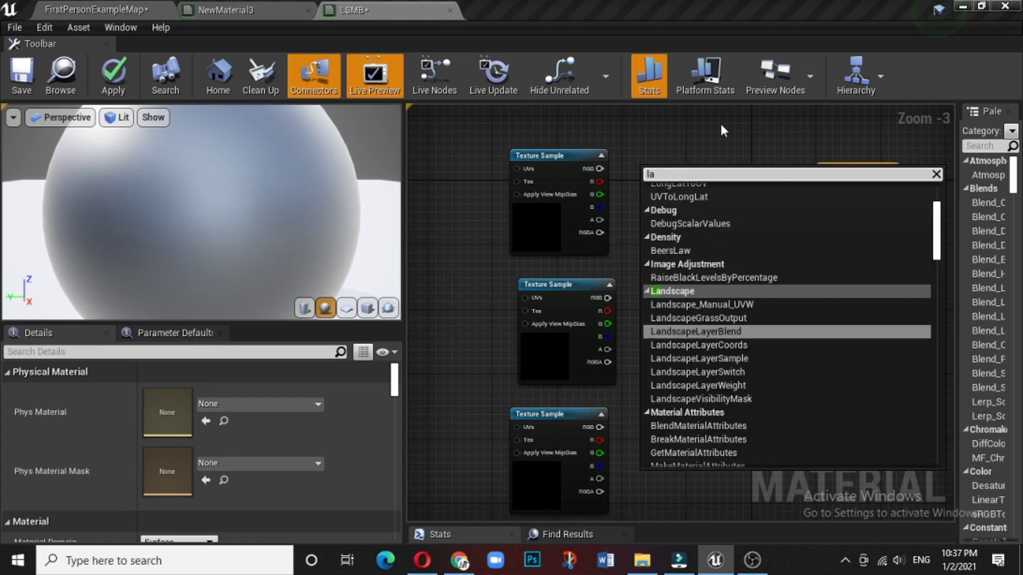
text(ndscape)
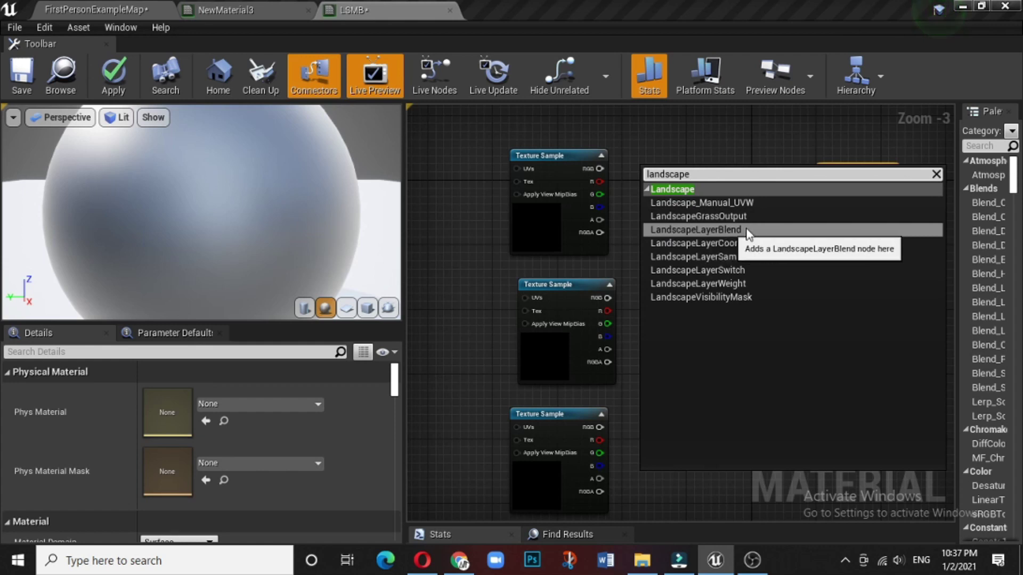
click(708, 229)
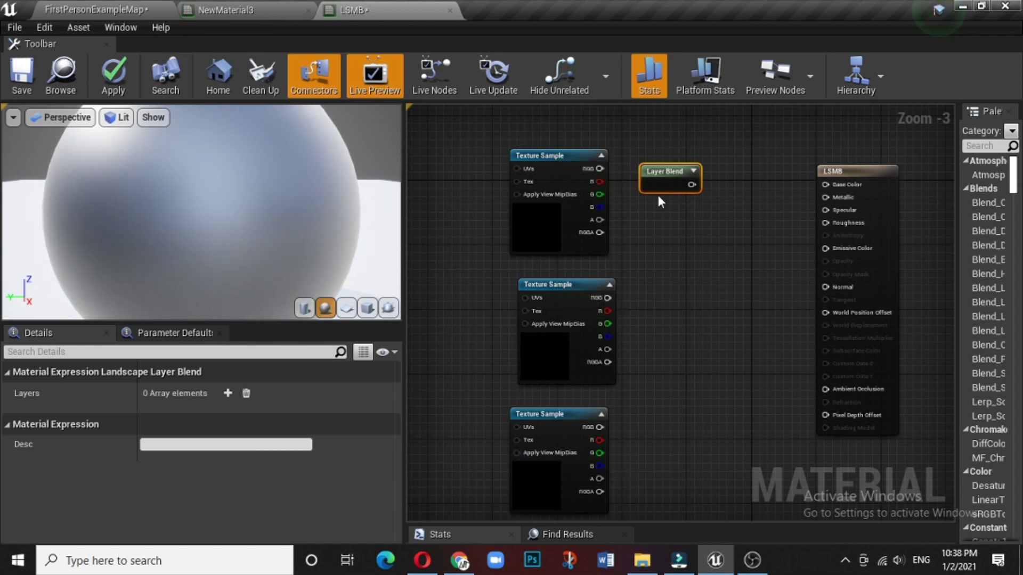
drag(665, 177, 695, 170)
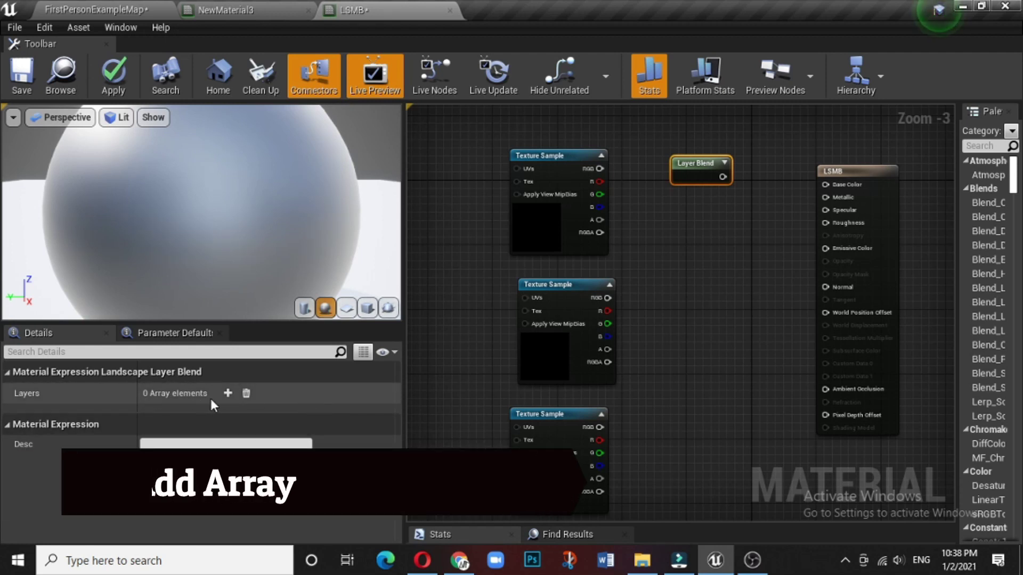
Add three layer elements to the Layer Blend node
click(228, 393)
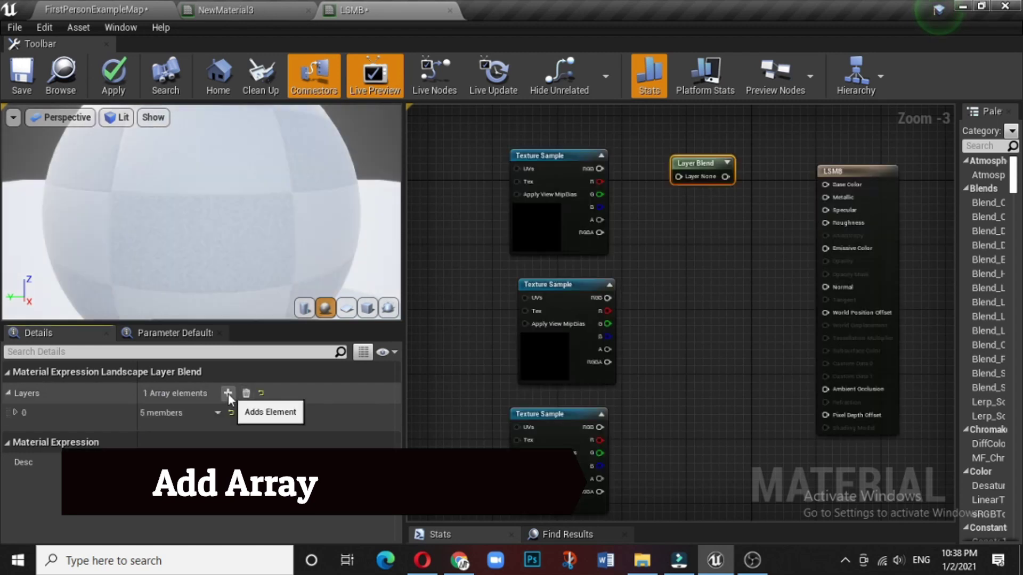
click(228, 393)
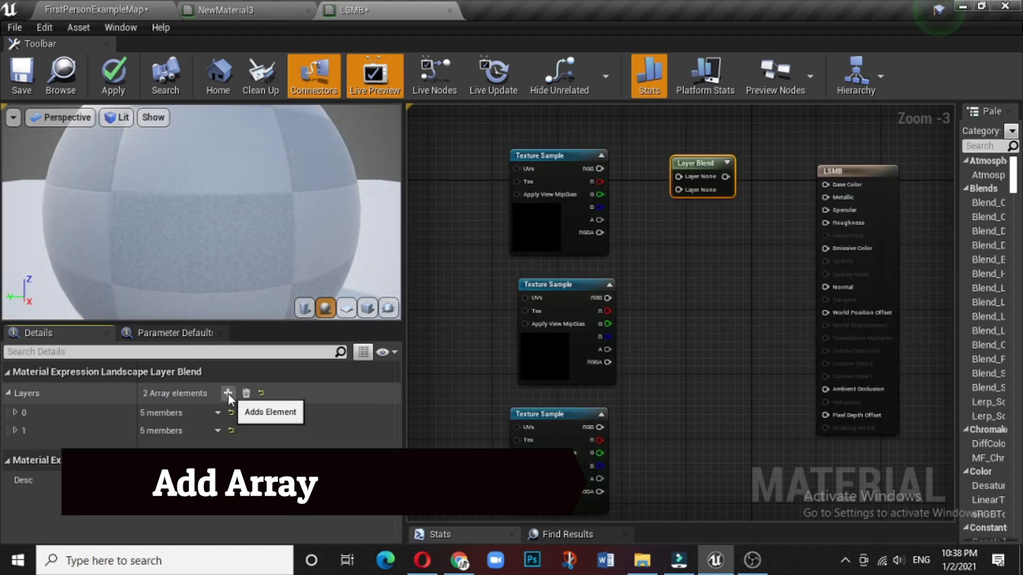
click(228, 393)
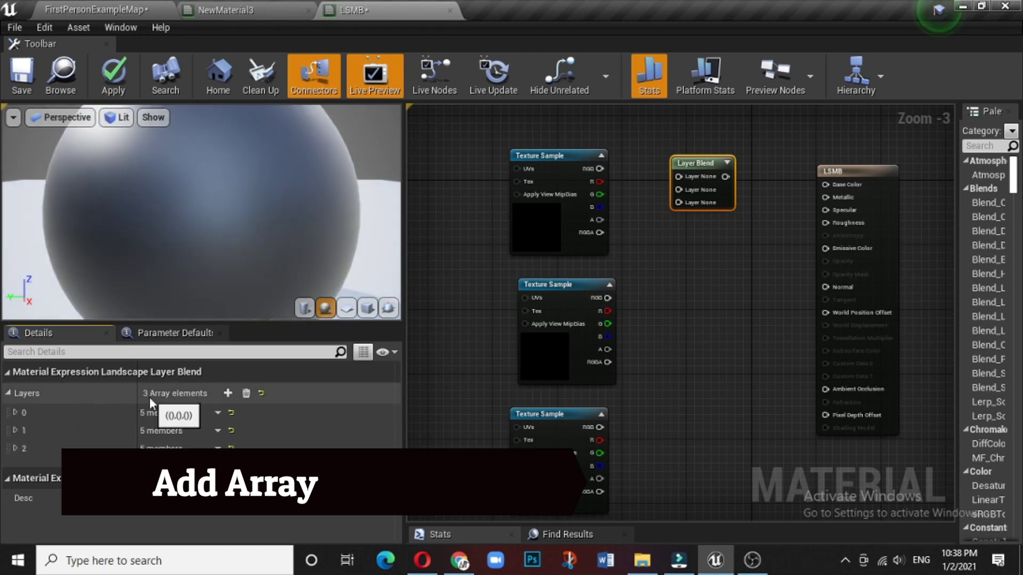
Name the first blend layer Grass and set its preview weight to 0.33
click(16, 412)
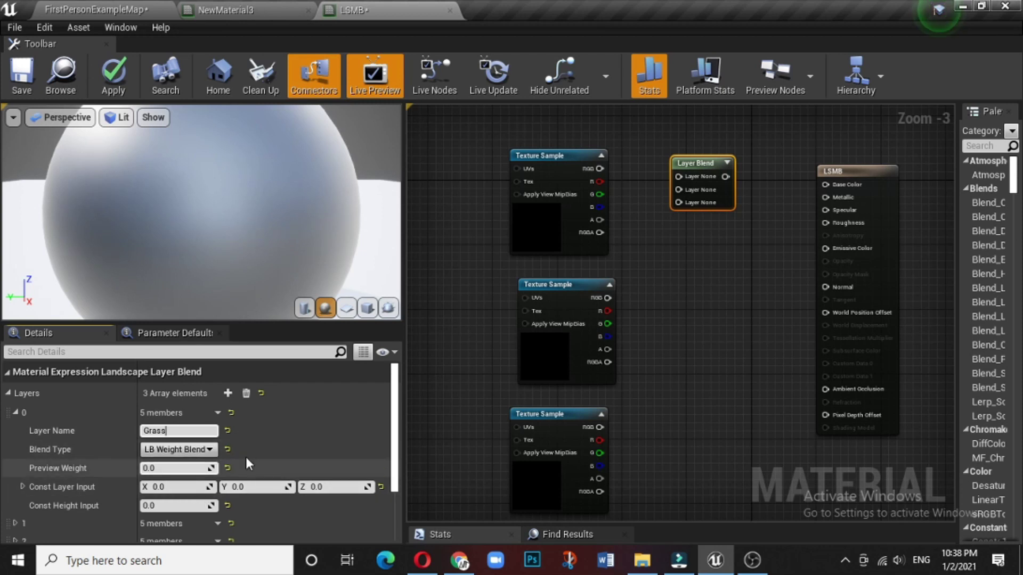
scroll(290, 451, down, 3)
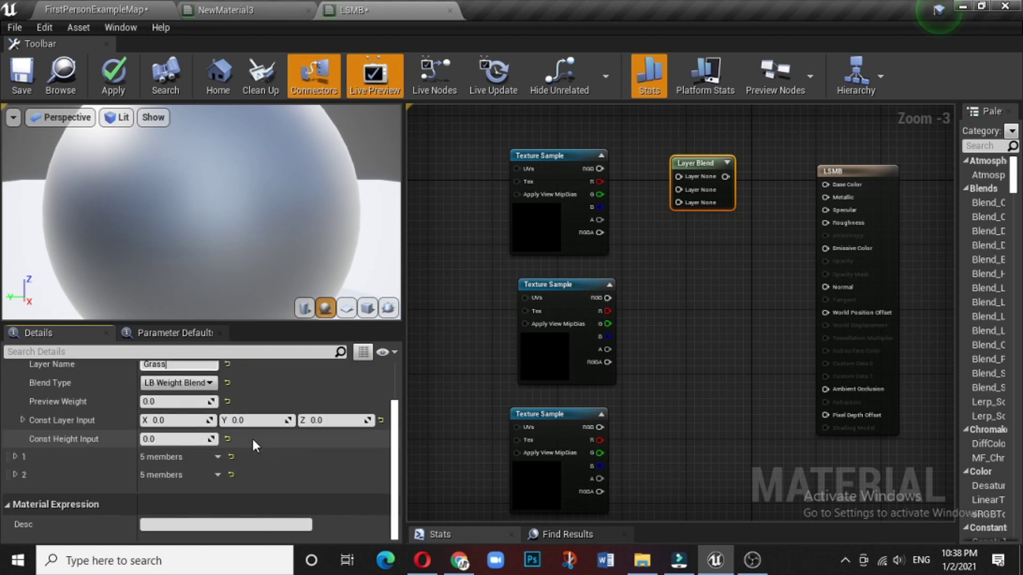
click(168, 404)
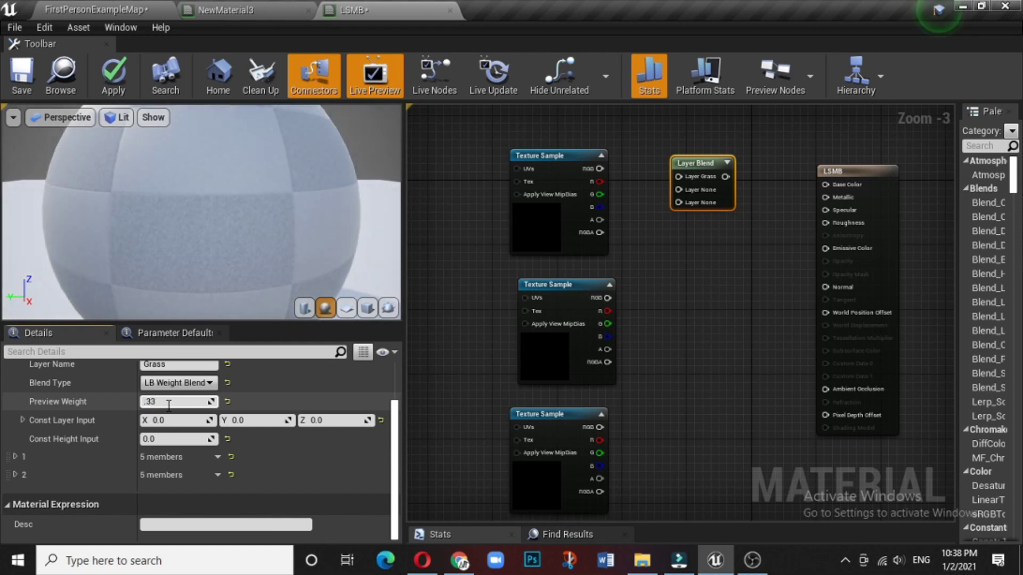
key(Return)
Name the second blend layer Stone road and the third one sand
click(16, 456)
click(177, 475)
key(BackSpace)
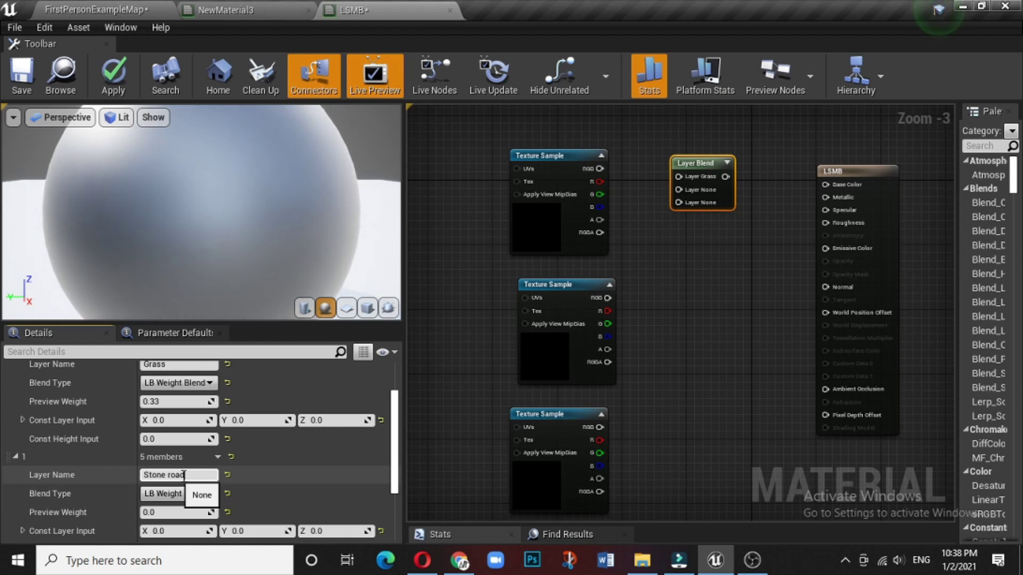
scroll(317, 469, down, 3)
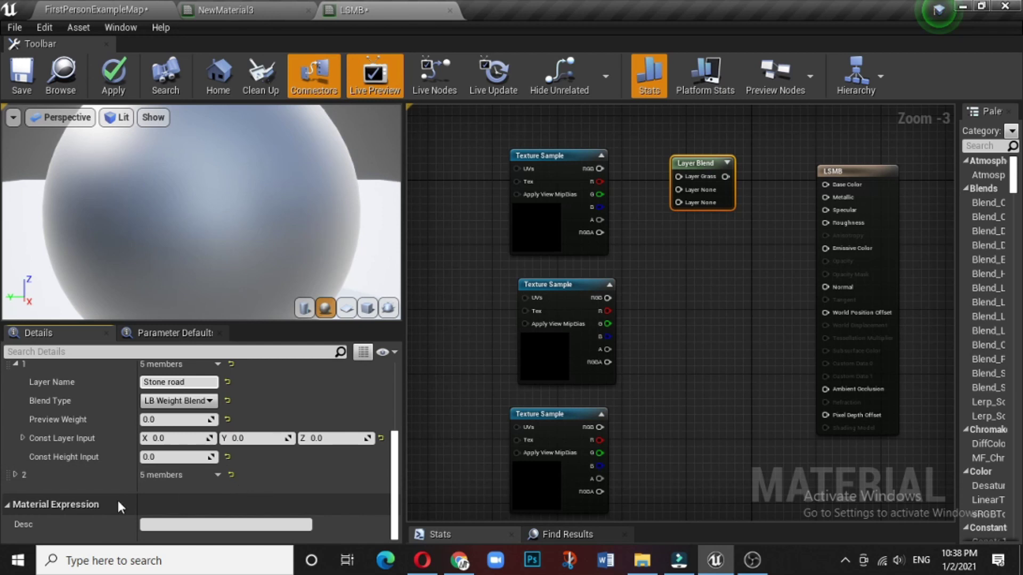
click(16, 474)
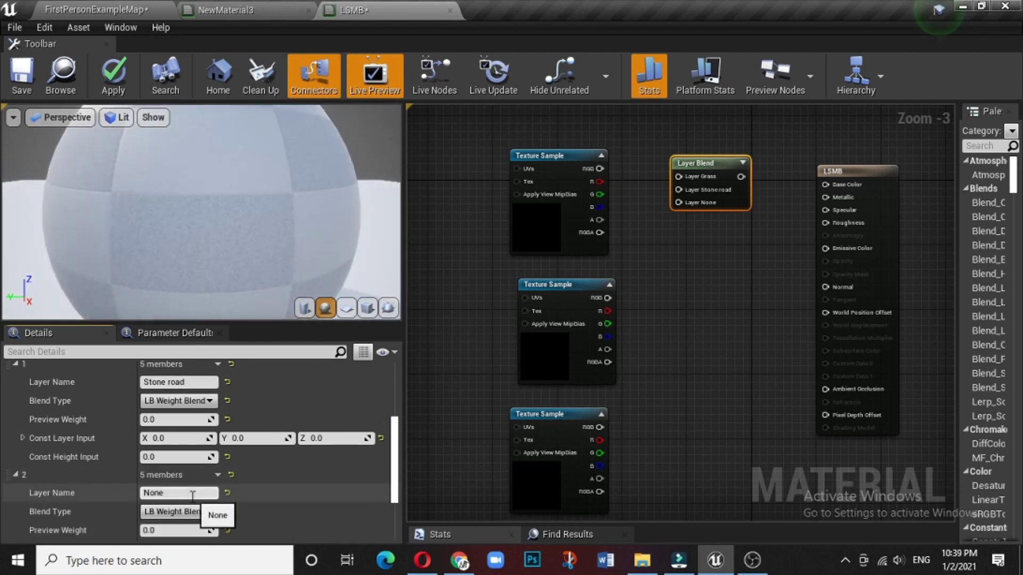
text(sand)
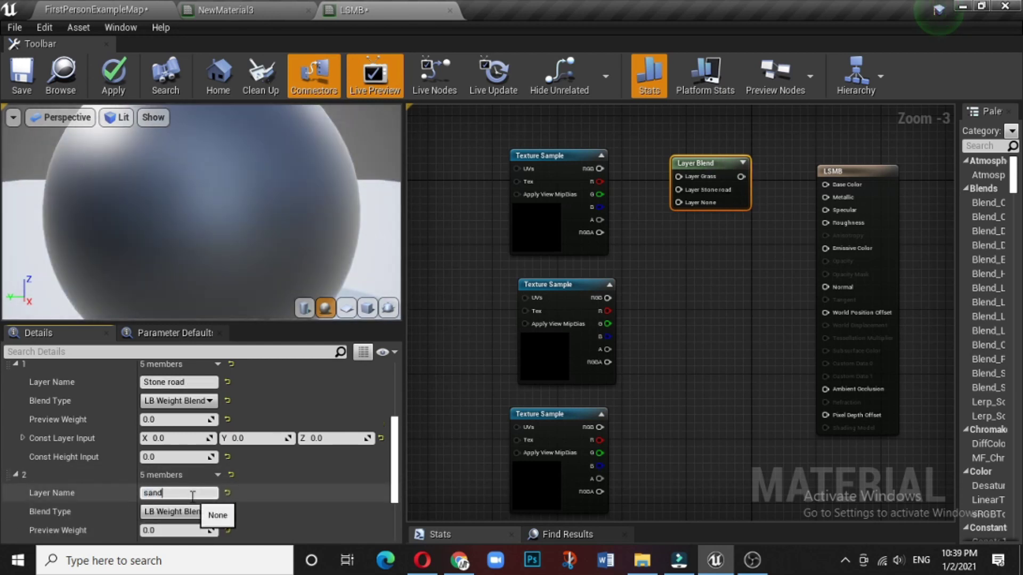
Set the preview weight of both the Stone road and sand layers to 0.33
click(192, 424)
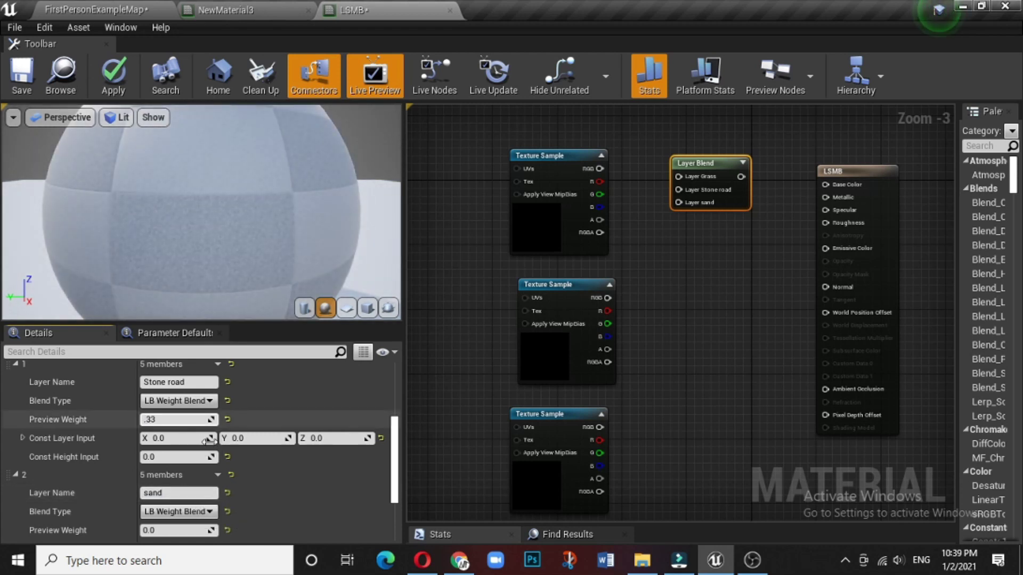
scroll(232, 469, down, 3)
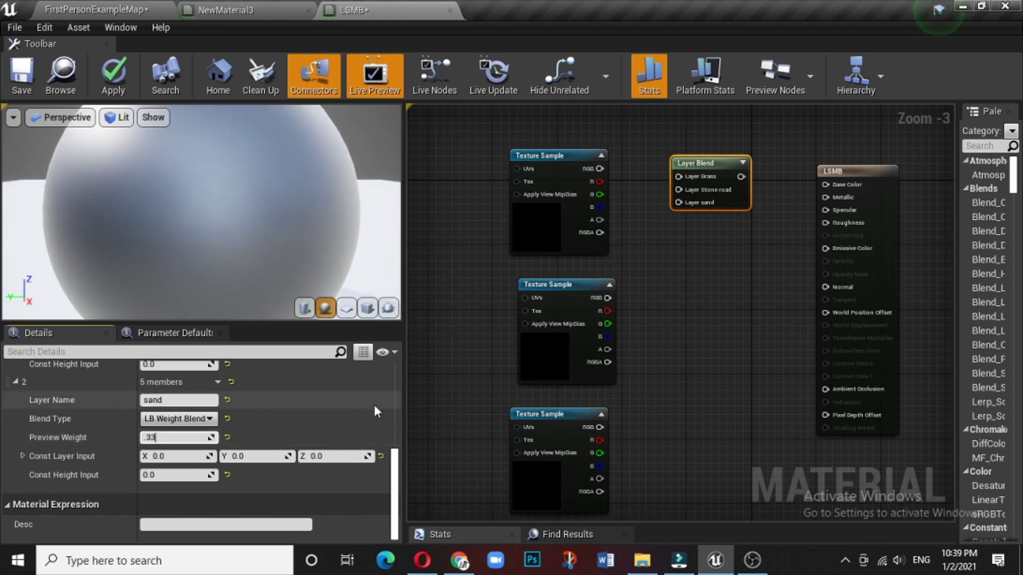
click(432, 374)
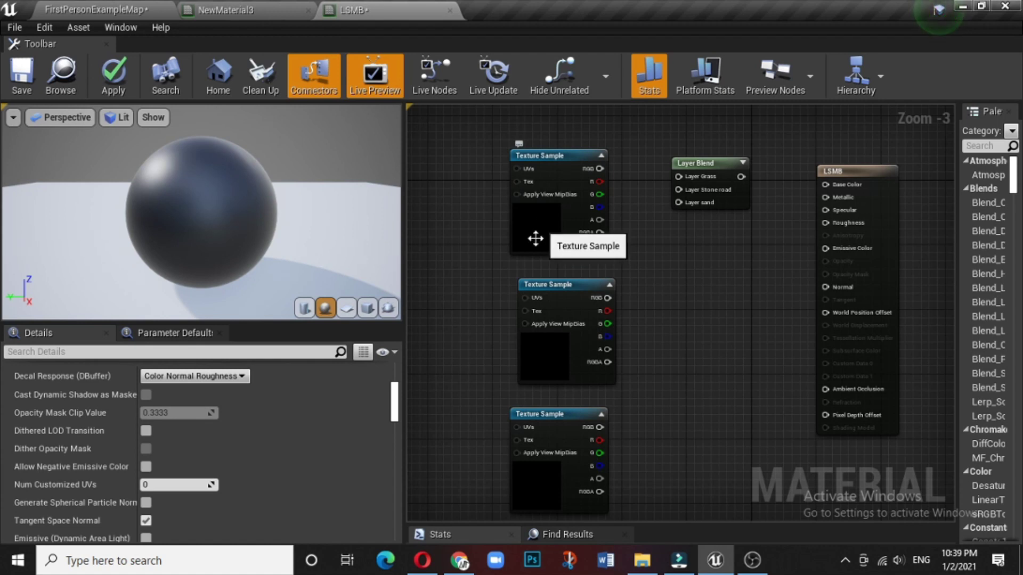
Move the Layer Blend node lower and connect the three Texture Samples' RGB outputs, in order, to its Grass, Stone road and sand inputs
click(548, 353)
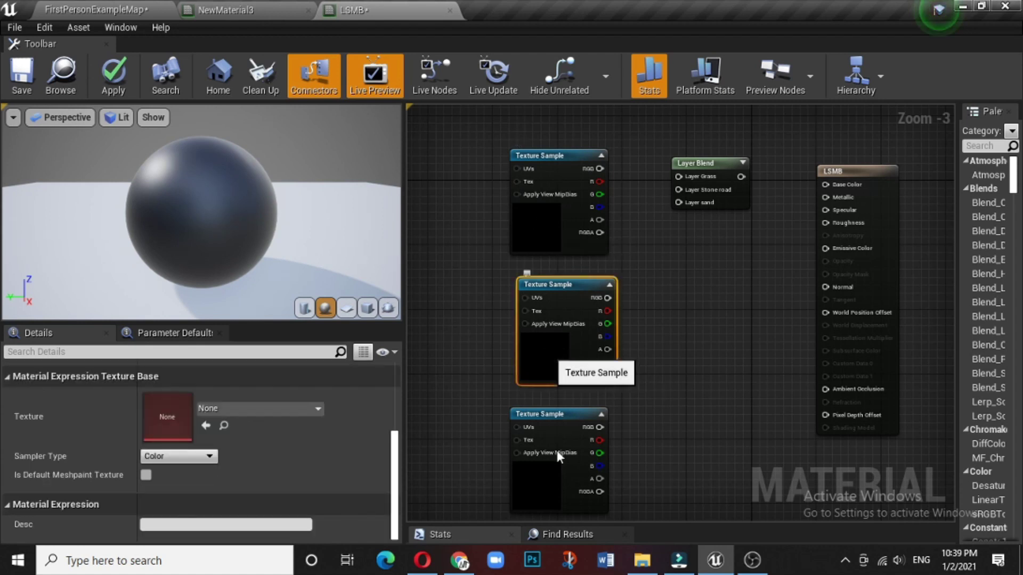
click(536, 478)
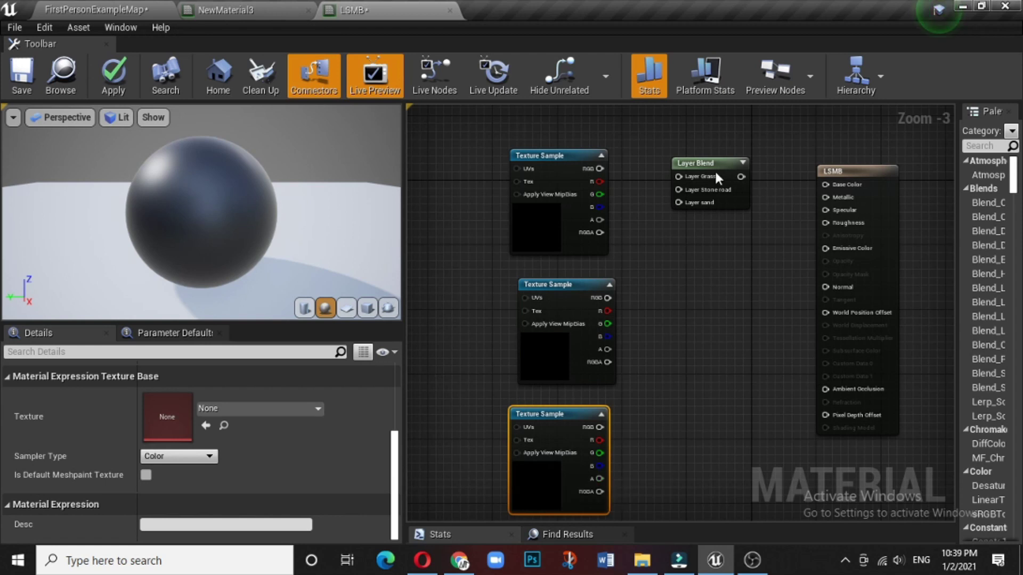
drag(712, 160, 754, 225)
drag(599, 168, 720, 238)
drag(607, 297, 719, 254)
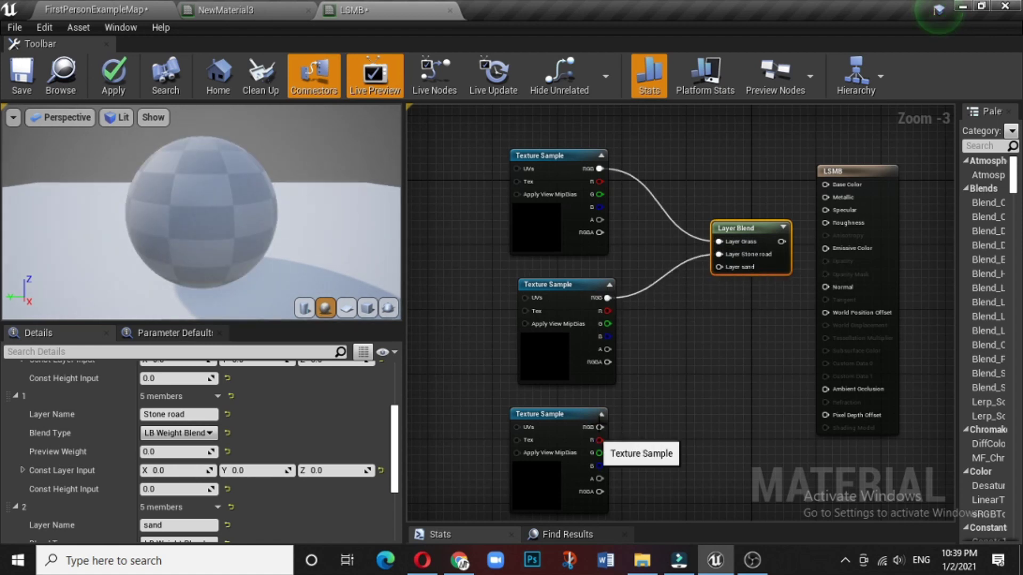
drag(600, 427, 717, 269)
Assign the T_Ground_Grass_D texture to the Texture Sample feeding the Grass layer
right_drag(716, 359, 814, 322)
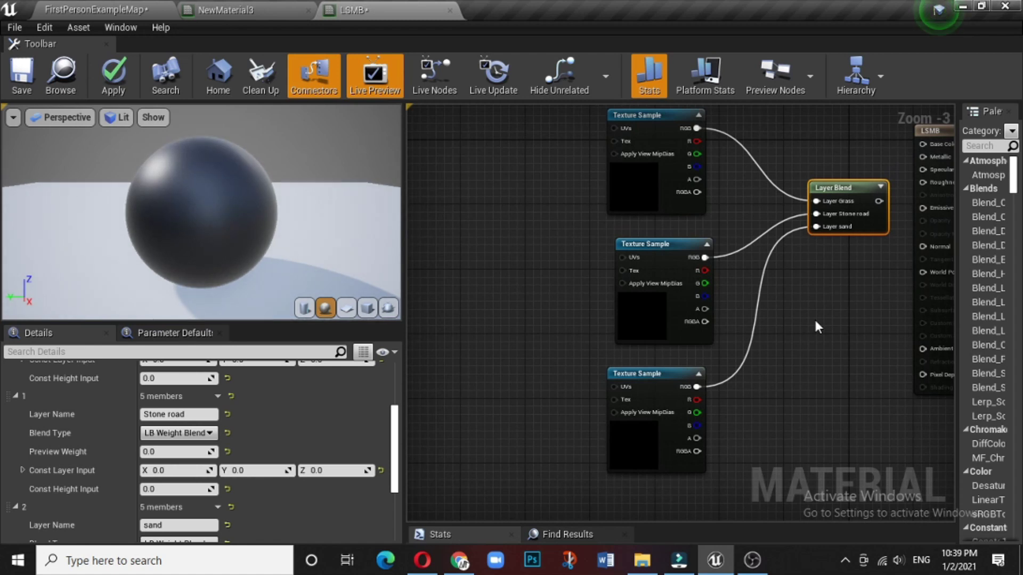
click(639, 181)
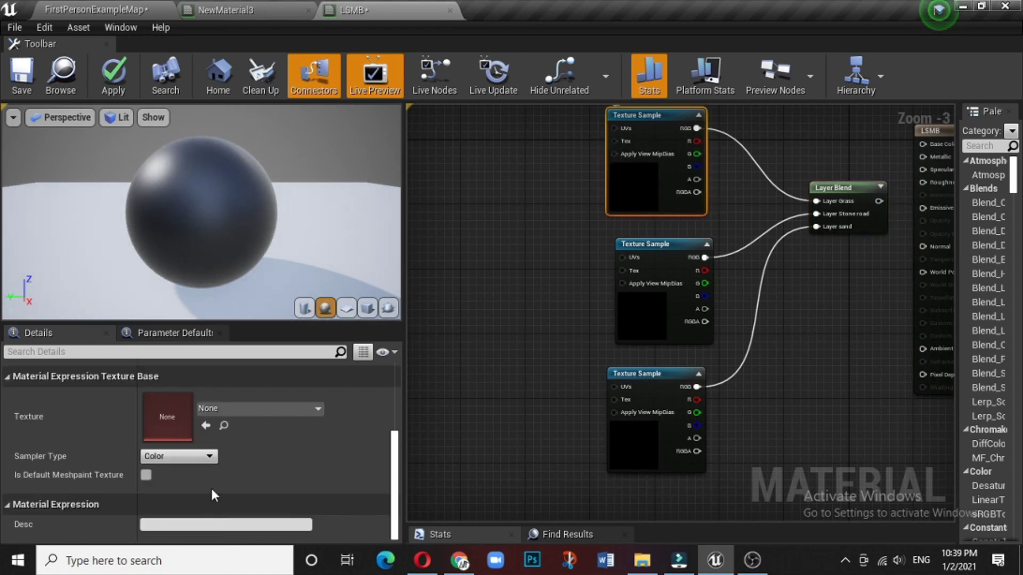
click(273, 409)
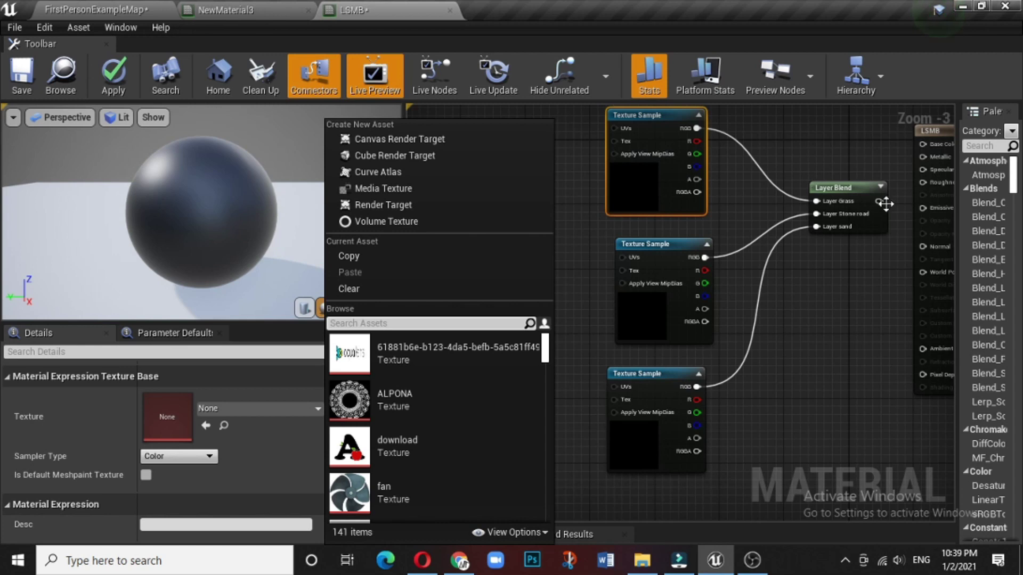
click(236, 404)
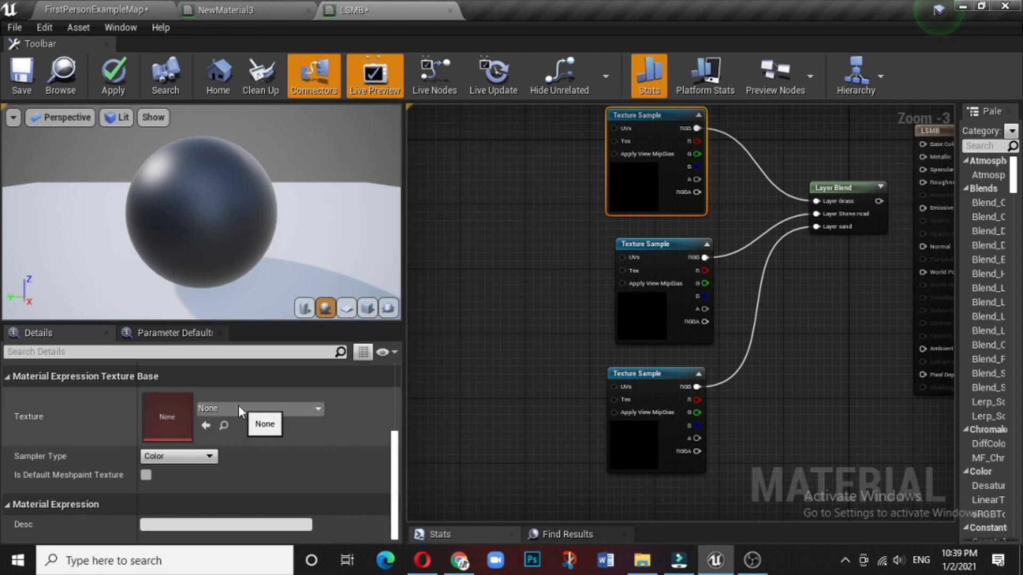
click(244, 407)
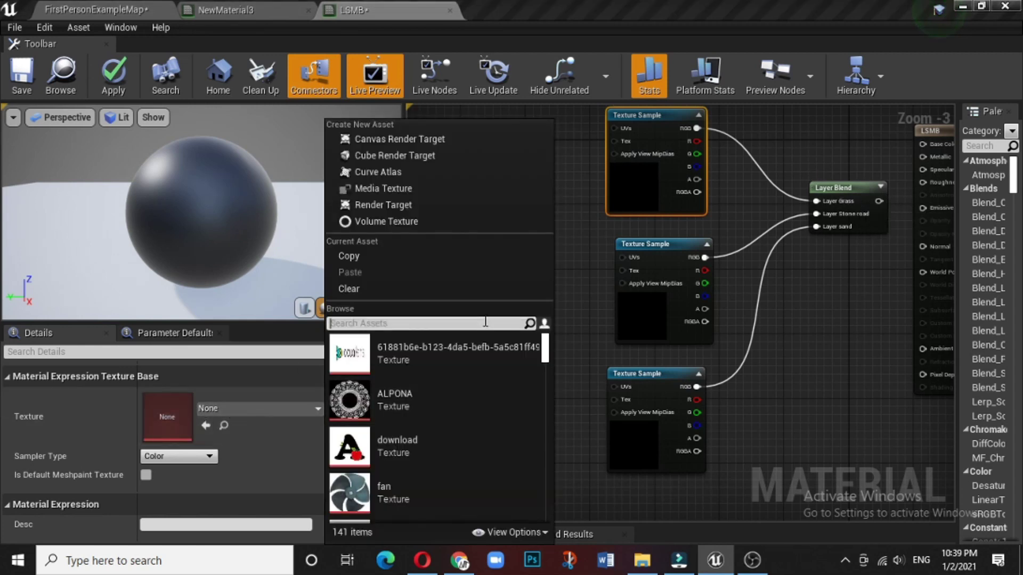
text(grass)
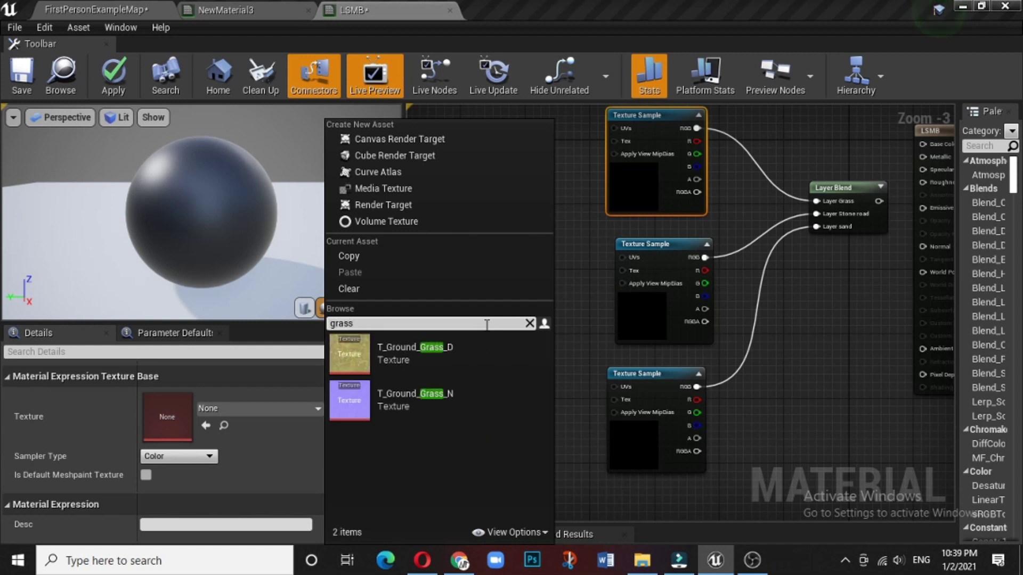
click(356, 348)
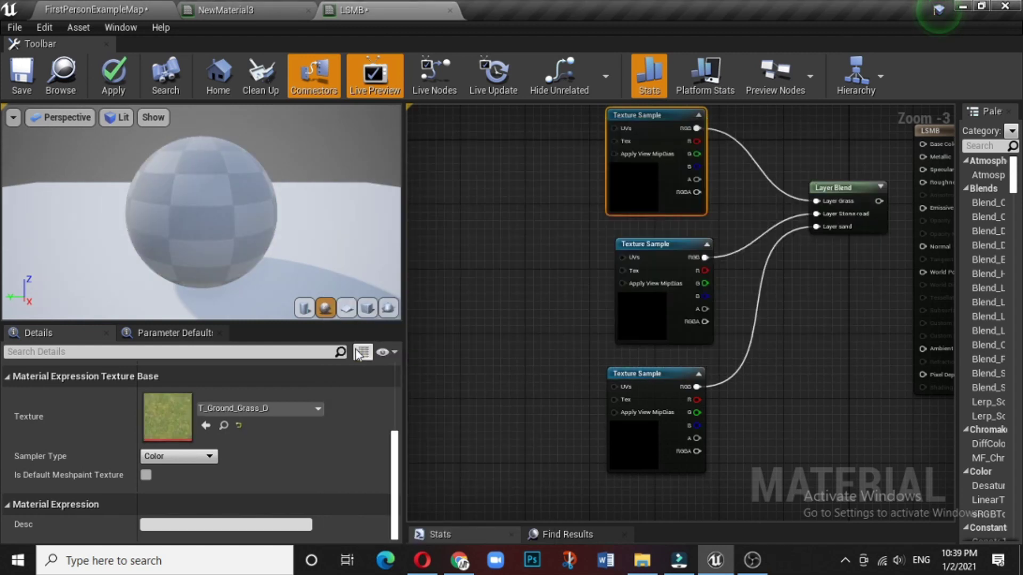
Assign the T_CobbleStone_Pebble_D texture to the Texture Sample feeding the Stone road layer
click(641, 298)
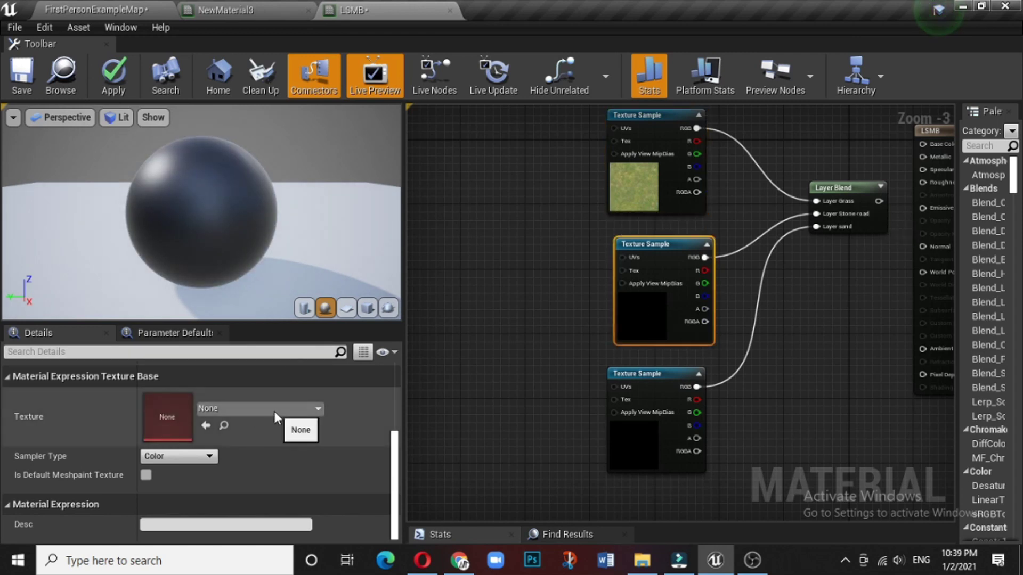
click(274, 411)
text(pedd)
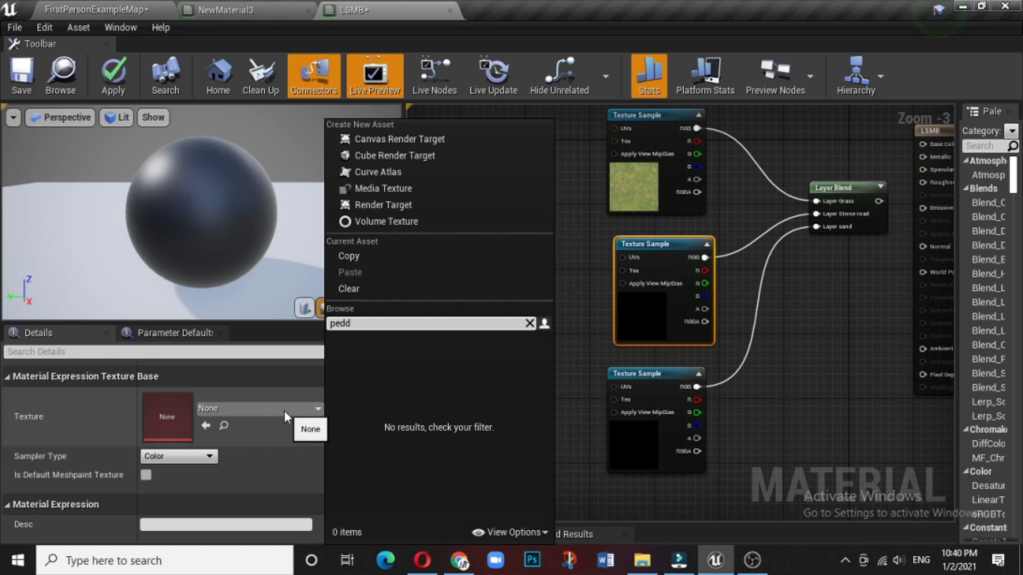
key(BackSpace)
key(BackSpace)
text(b)
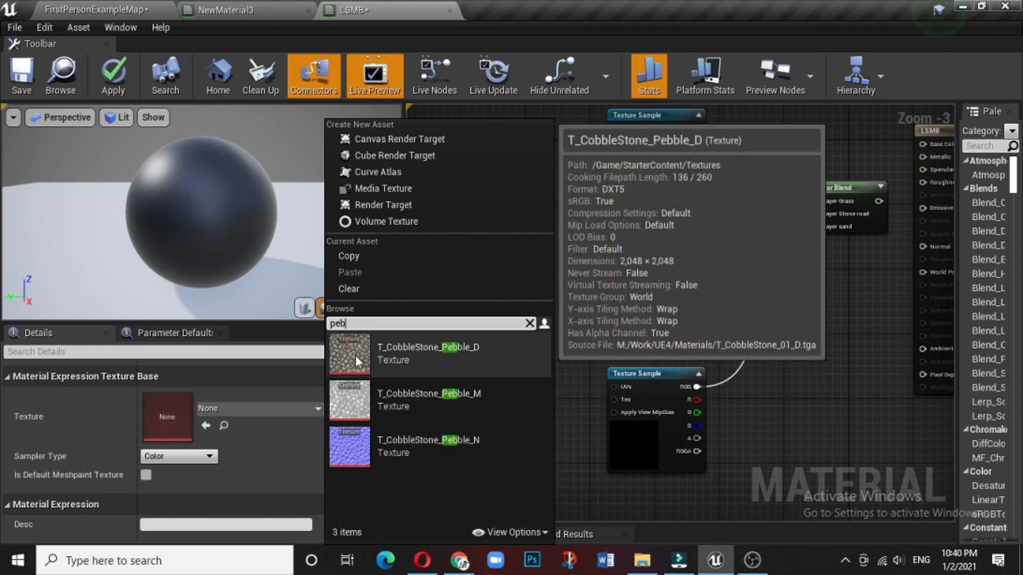
click(356, 356)
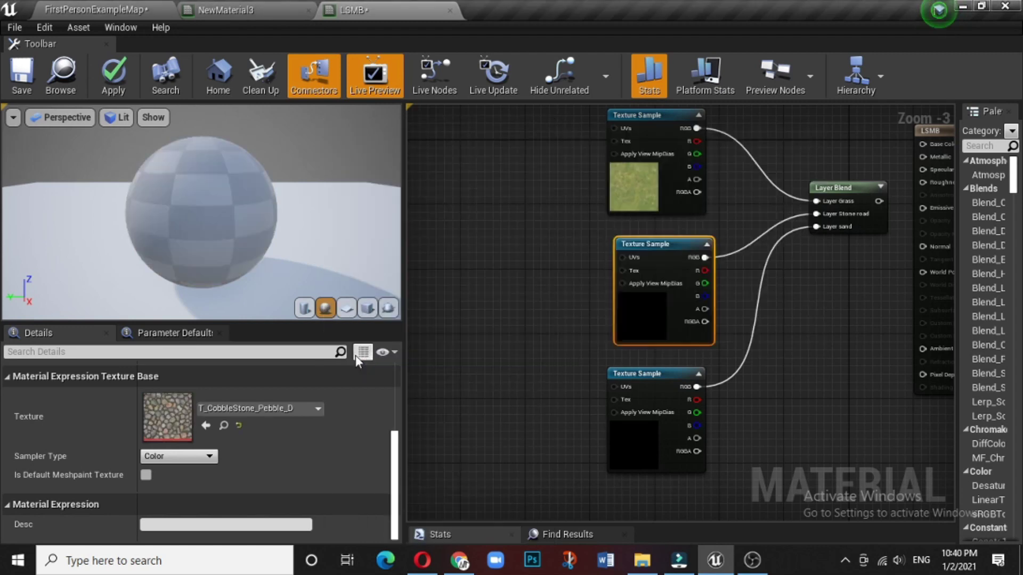
Assign the T_Rock_Sandstone_D texture to the Texture Sample feeding the sand layer
click(649, 374)
click(276, 406)
text(s)
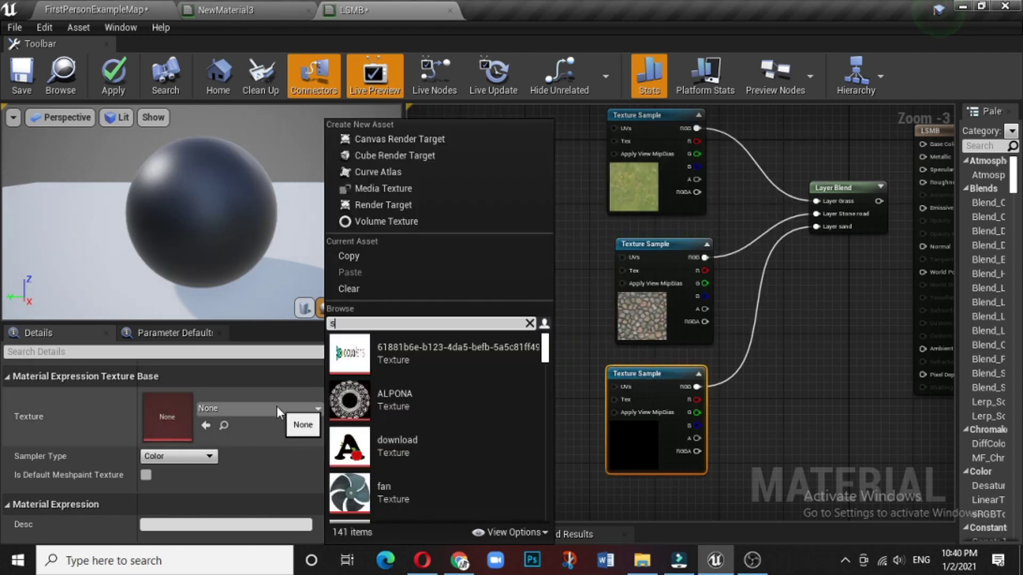
text(and)
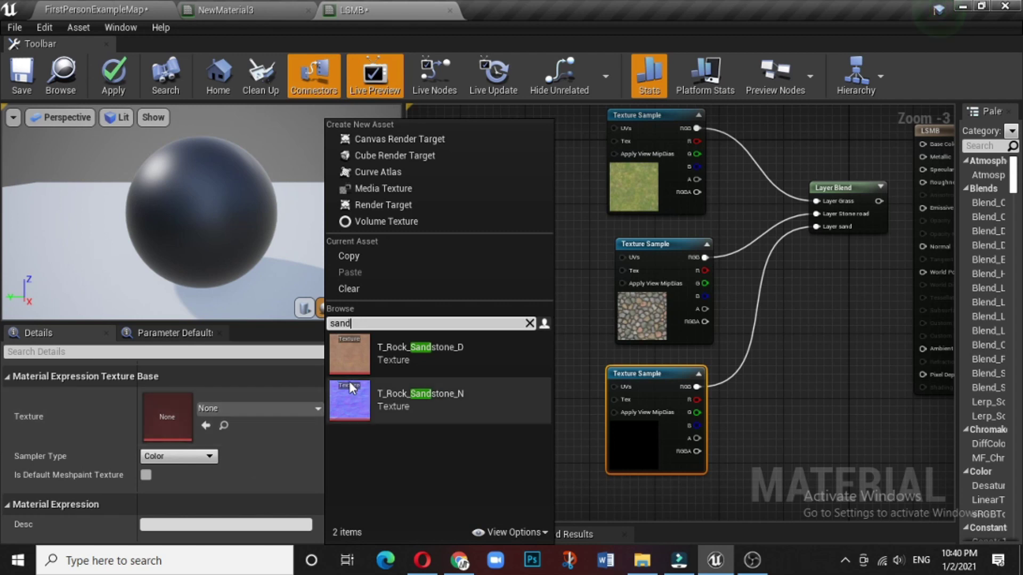
click(347, 353)
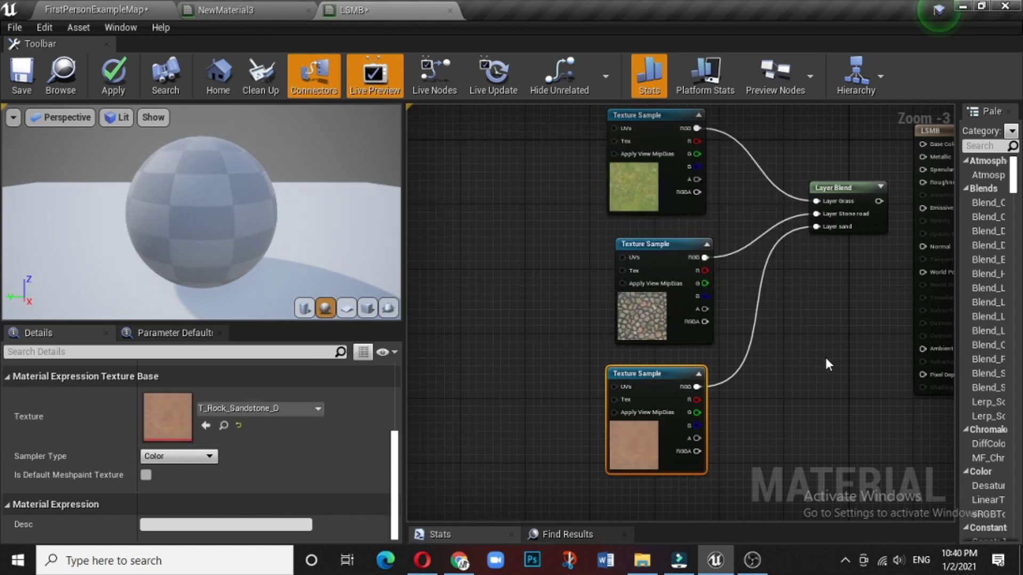
Add a TextureCoordinate node and connect its output to the UVs inputs of all three Texture Samples
right_drag(826, 358, 798, 338)
click(439, 158)
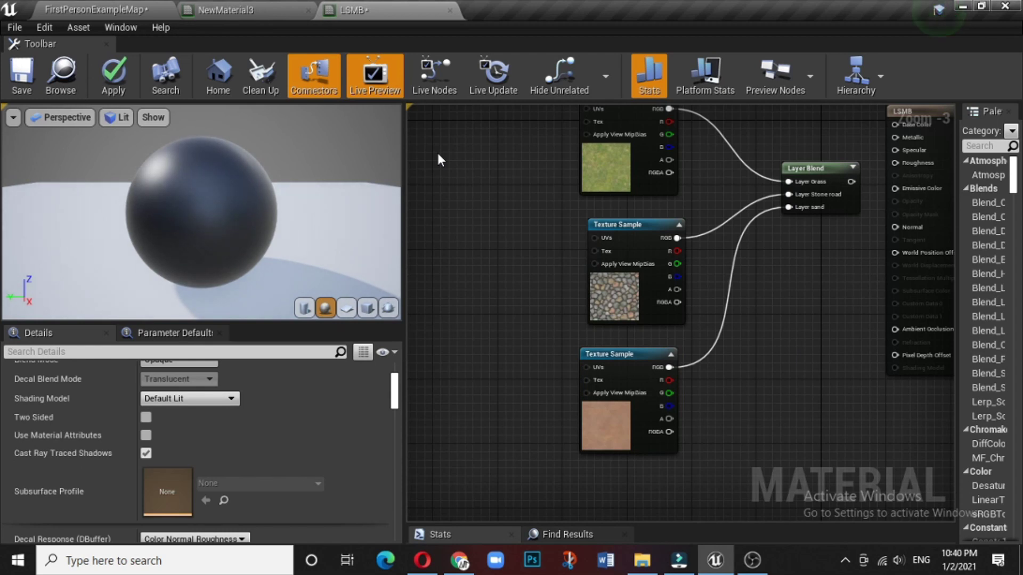
right_click(439, 159)
text(text)
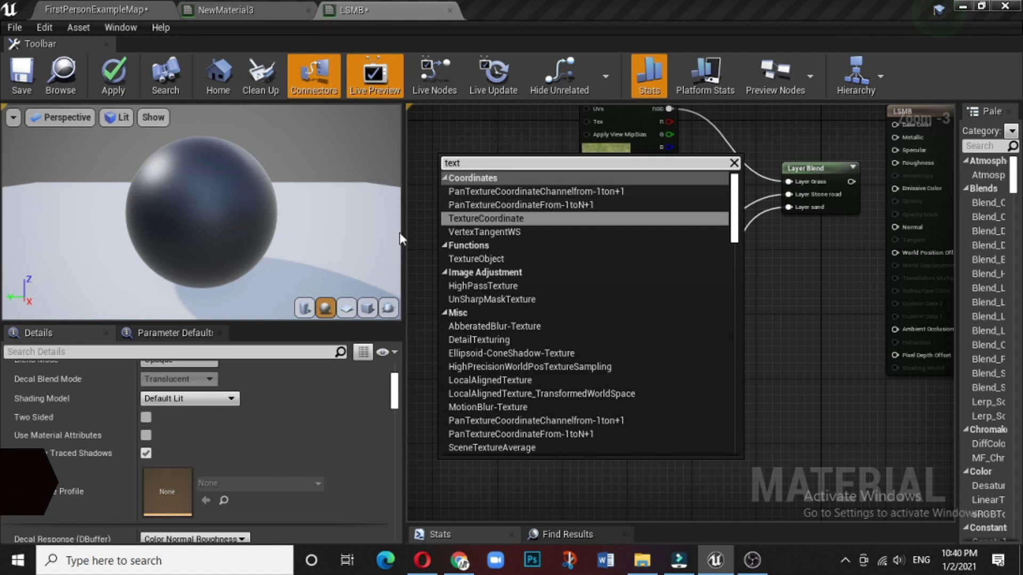
click(463, 219)
drag(469, 159, 587, 357)
right_drag(769, 299, 797, 76)
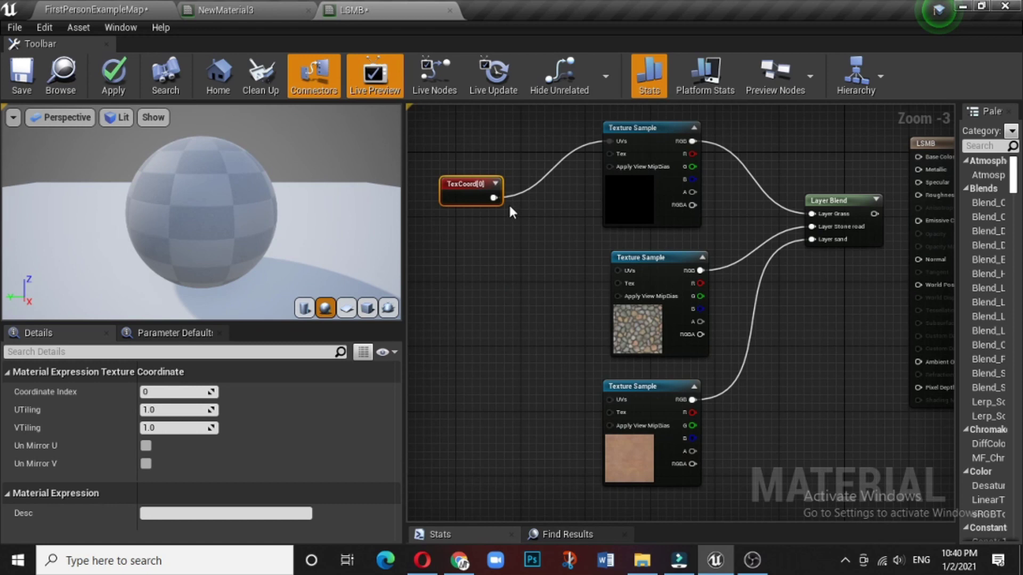
drag(494, 198, 618, 267)
drag(493, 198, 609, 399)
click(842, 314)
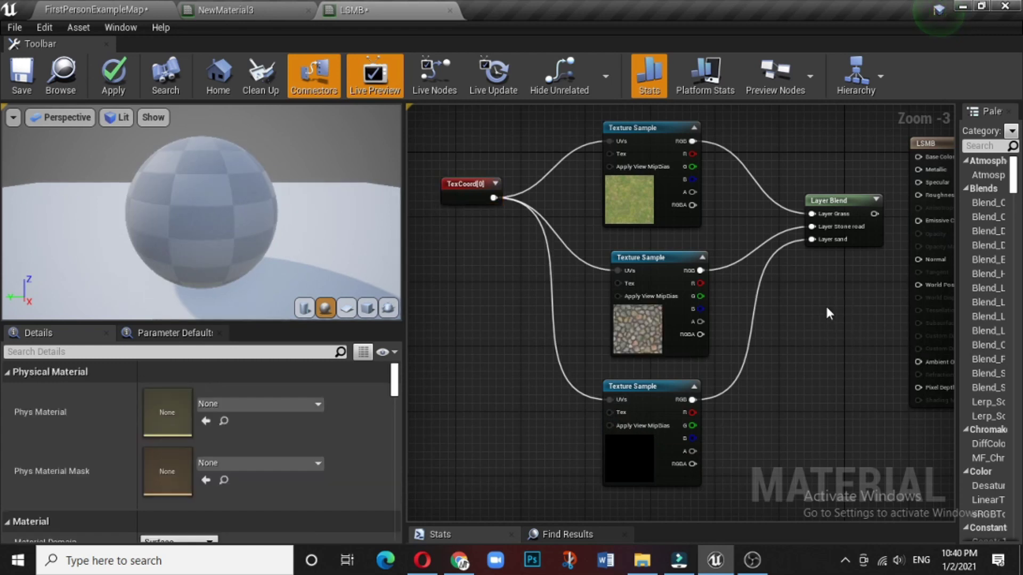
Duplicate the TexCoord, the three Texture Samples and the Layer Blend together with their connections
drag(434, 145, 829, 483)
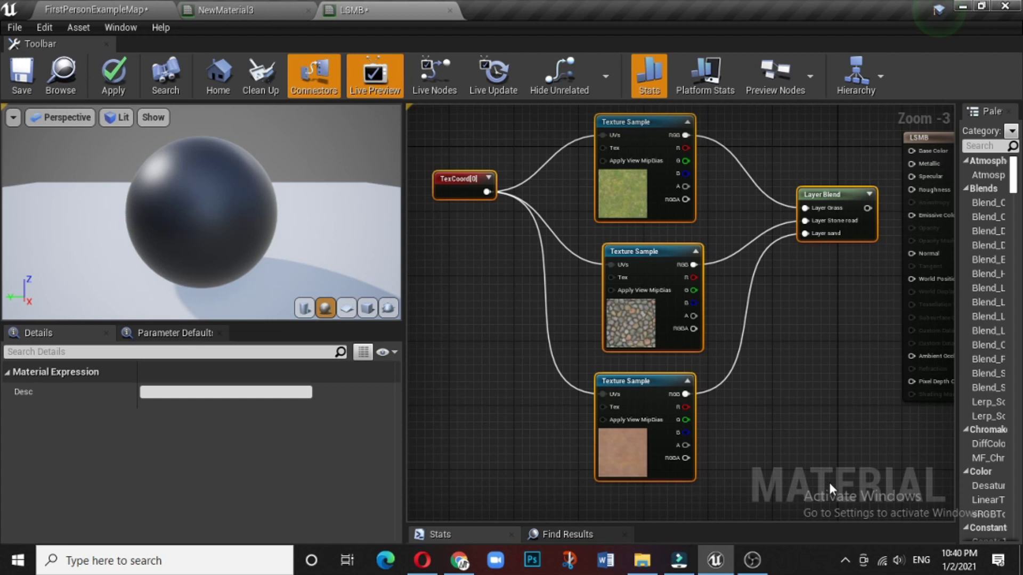
key(ctrl+c)
key(ctrl+v)
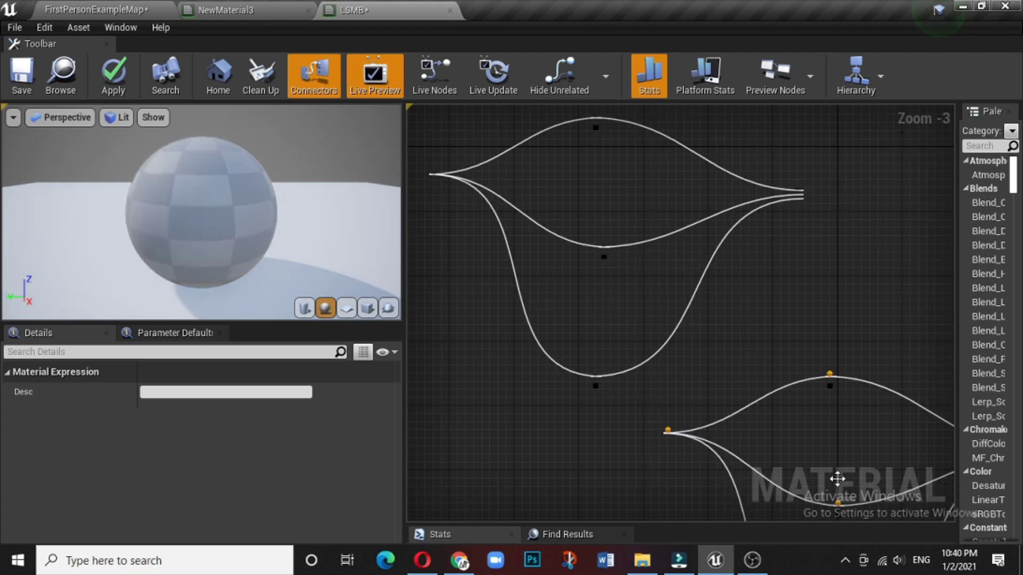
scroll(806, 309, down, 6)
scroll(808, 315, up, 3)
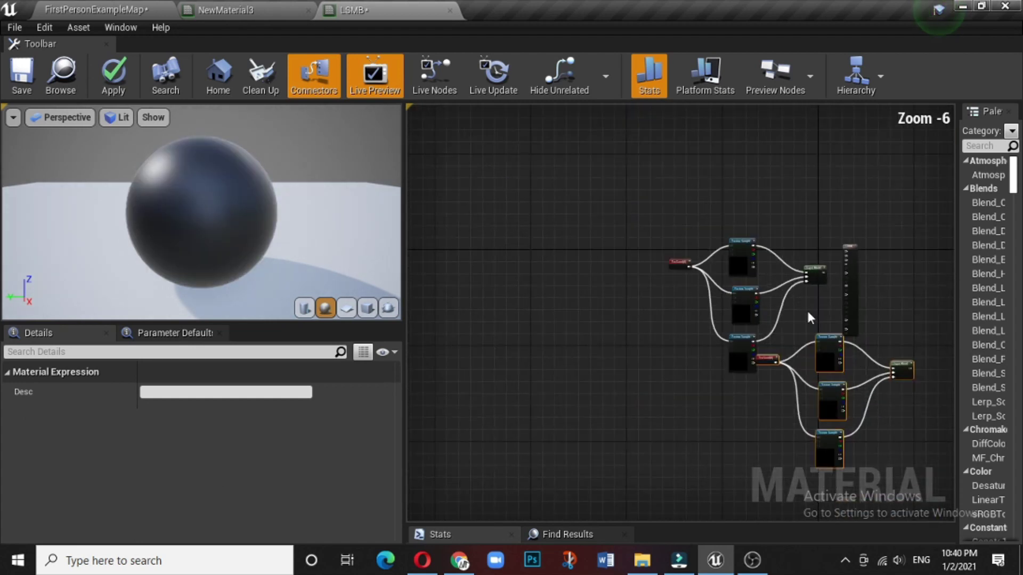
Move the duplicated TexCoord, Texture Samples and Layer Blend directly below the original node group
click(942, 361)
drag(765, 357, 654, 409)
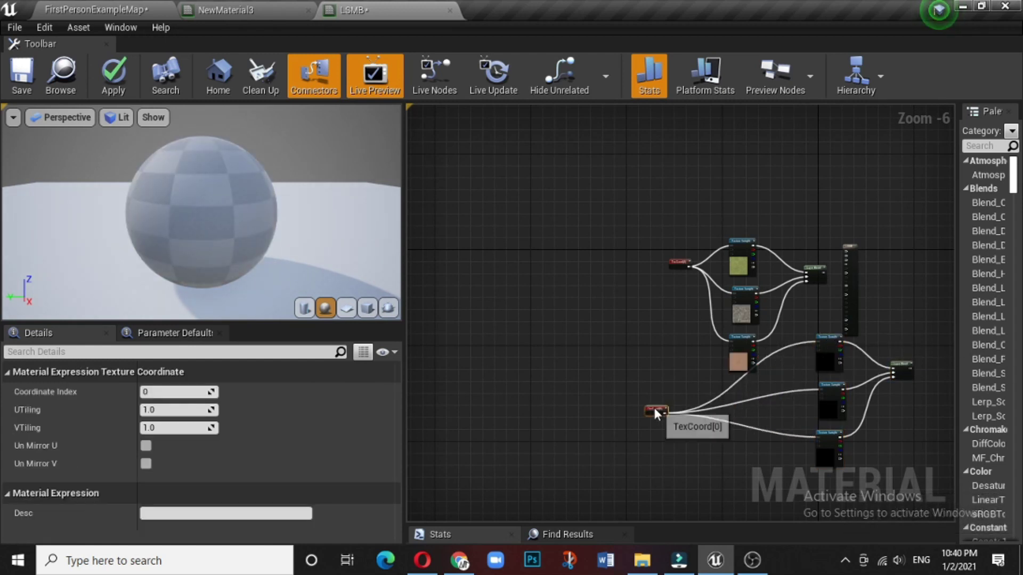
drag(920, 348, 805, 460)
drag(832, 339, 745, 396)
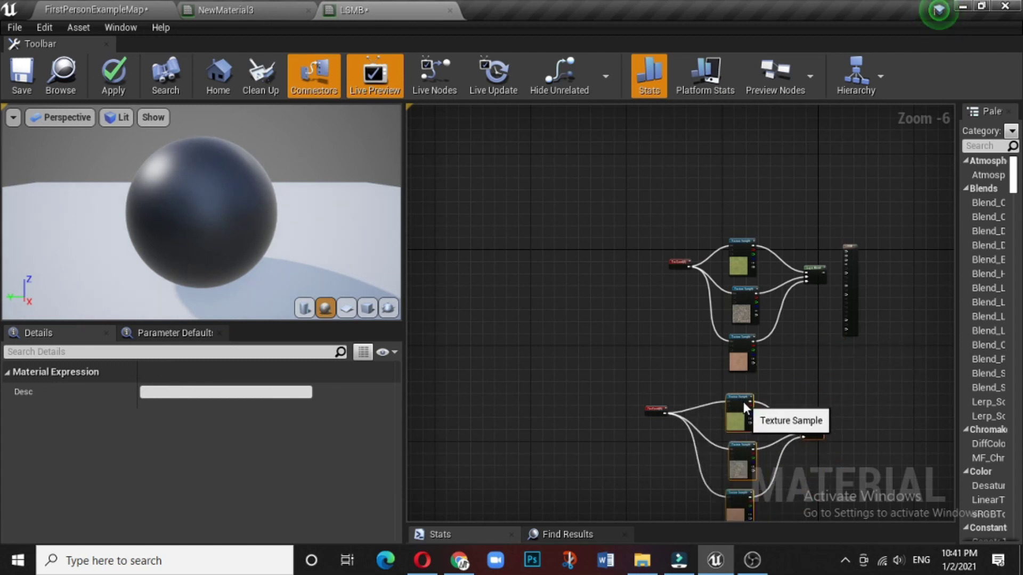
scroll(865, 375, down, 3)
scroll(874, 400, up, 3)
Assign the T_Ground_Grass_N normal map to the duplicated Texture Sample feeding the Grass layer
right_drag(884, 426, 911, 263)
scroll(752, 320, up, 2)
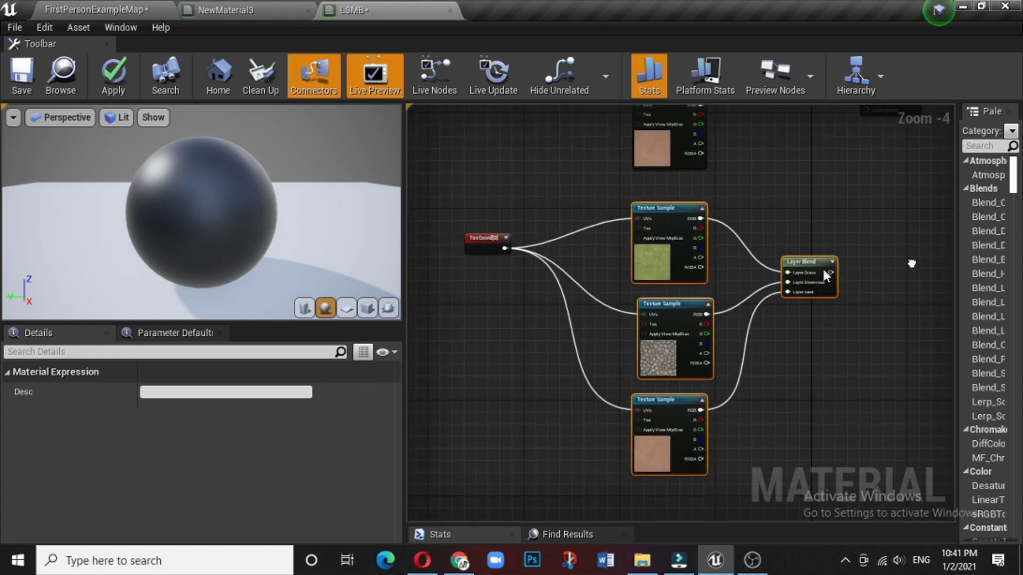
click(651, 275)
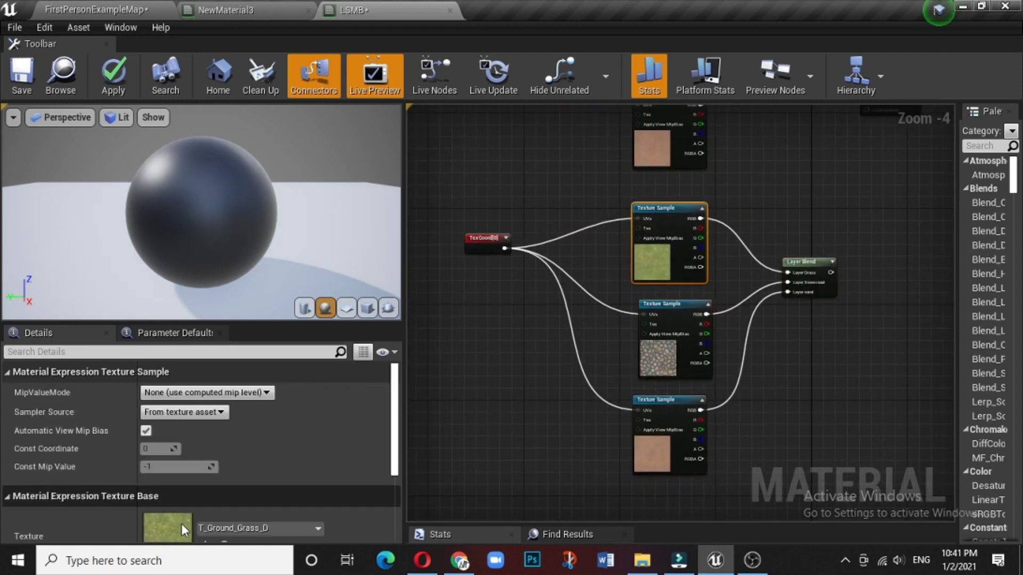
click(272, 525)
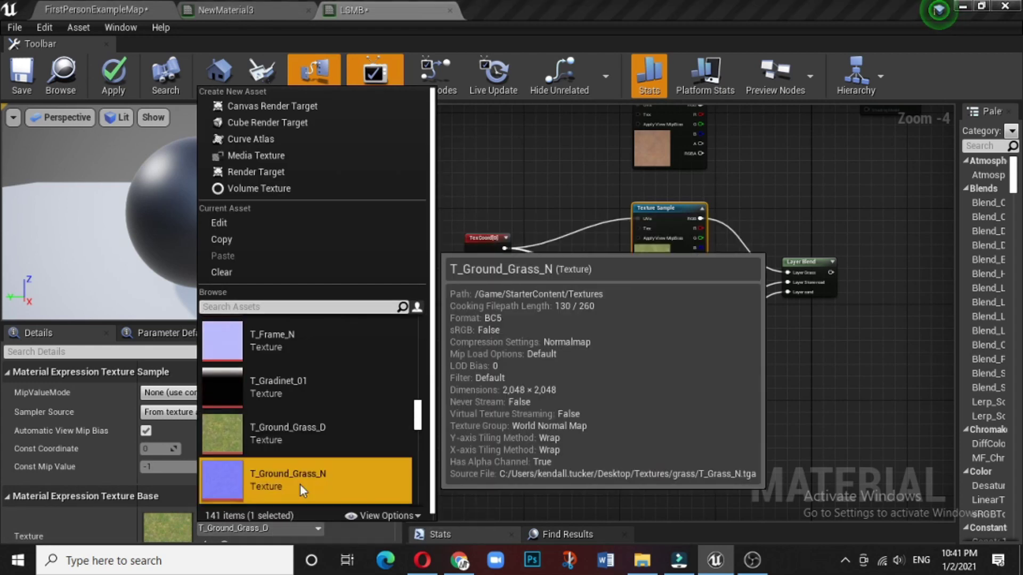
click(299, 484)
Assign the cobblestone pebble normal map to the duplicated Texture Sample feeding the Stone road layer
click(669, 338)
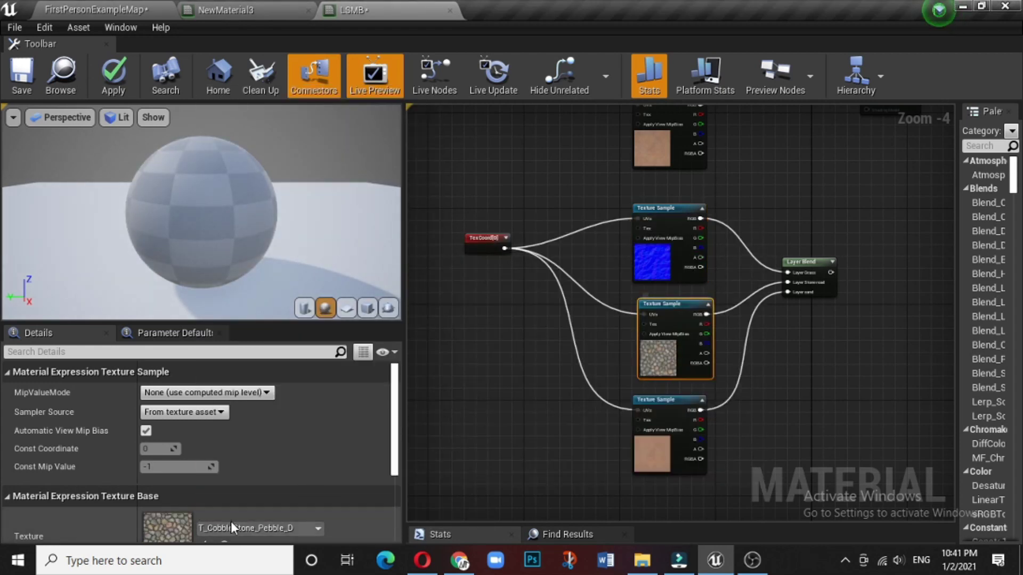
scroll(232, 522, down, 3)
click(293, 456)
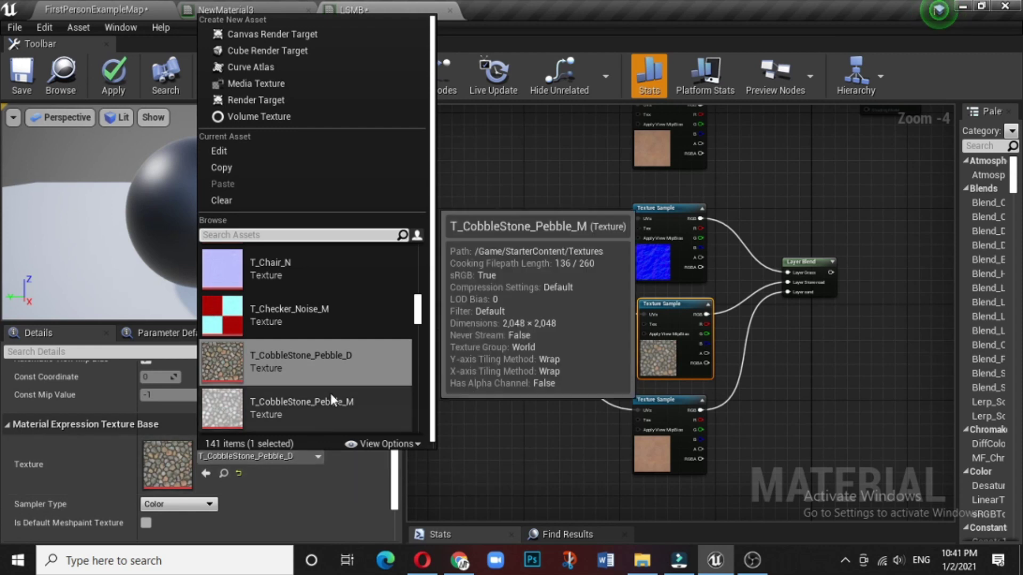
scroll(299, 405, down, 1)
scroll(298, 403, down, 1)
click(298, 403)
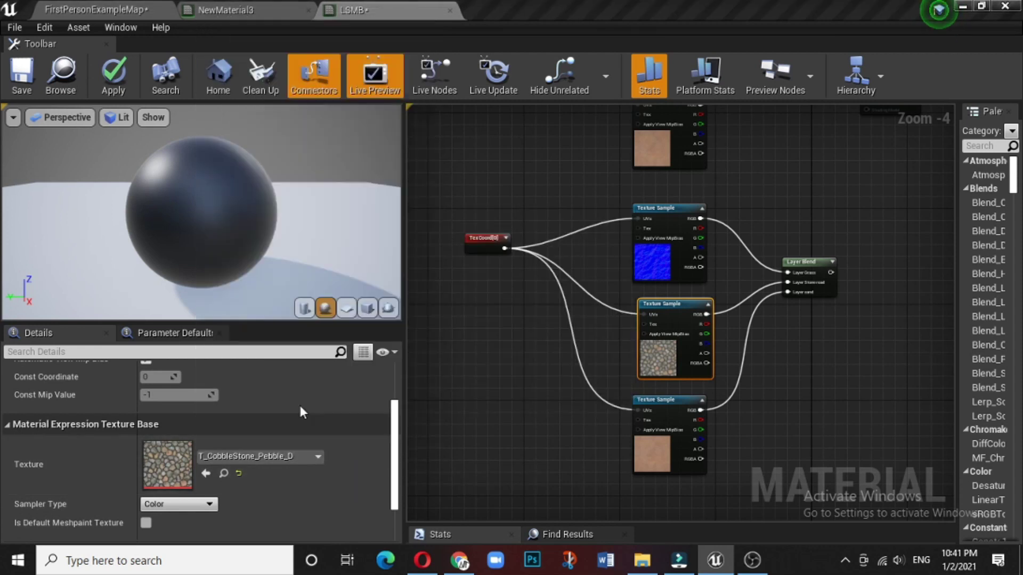
Assign the T_Rock_Sandstone_N normal map to the duplicated Texture Sample feeding the sand layer
click(644, 445)
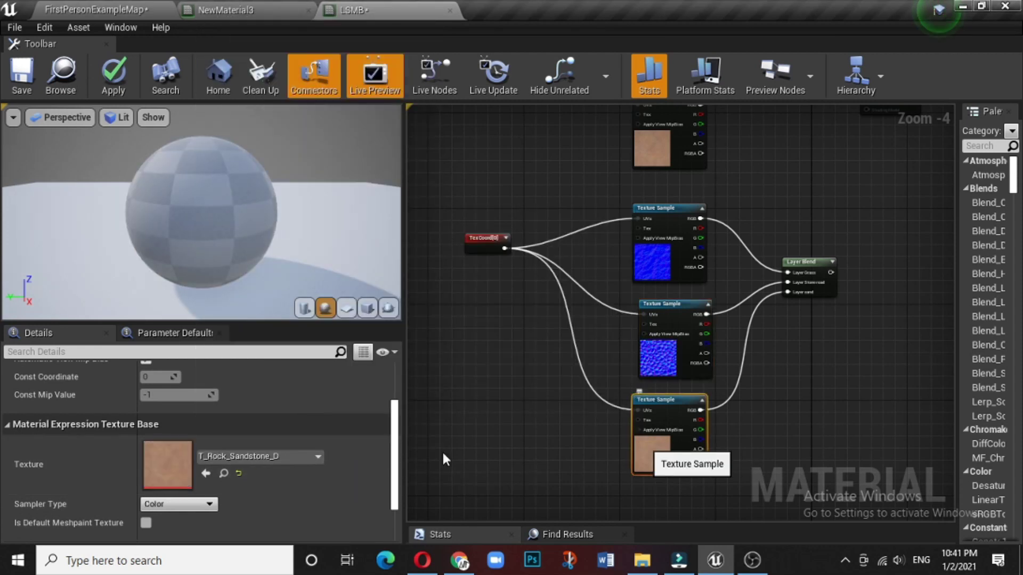
click(247, 458)
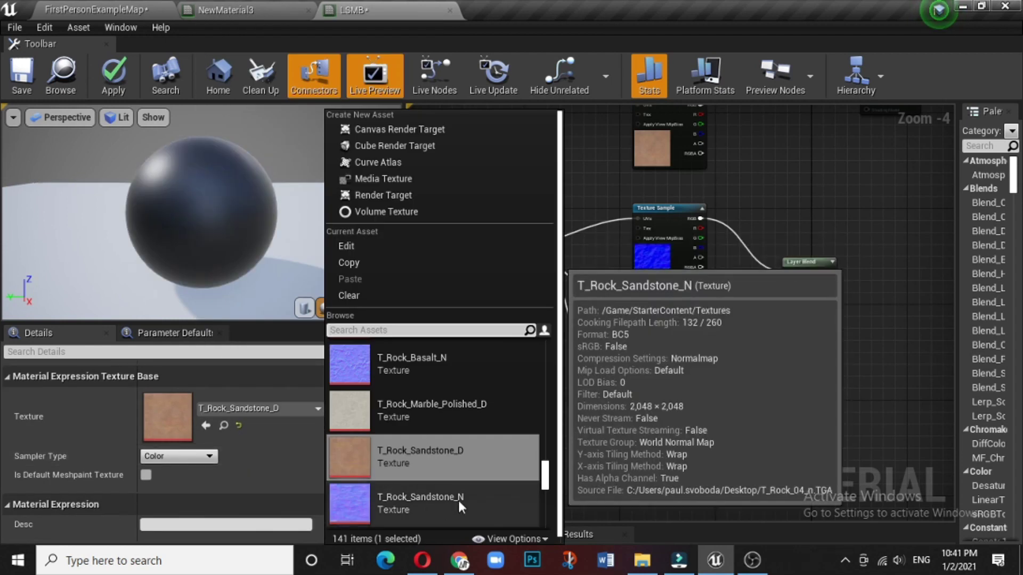
click(460, 497)
Connect the normal-map Layer Blend to the material's Normal input and the color Layer Blend to Base Color
right_drag(857, 356, 647, 512)
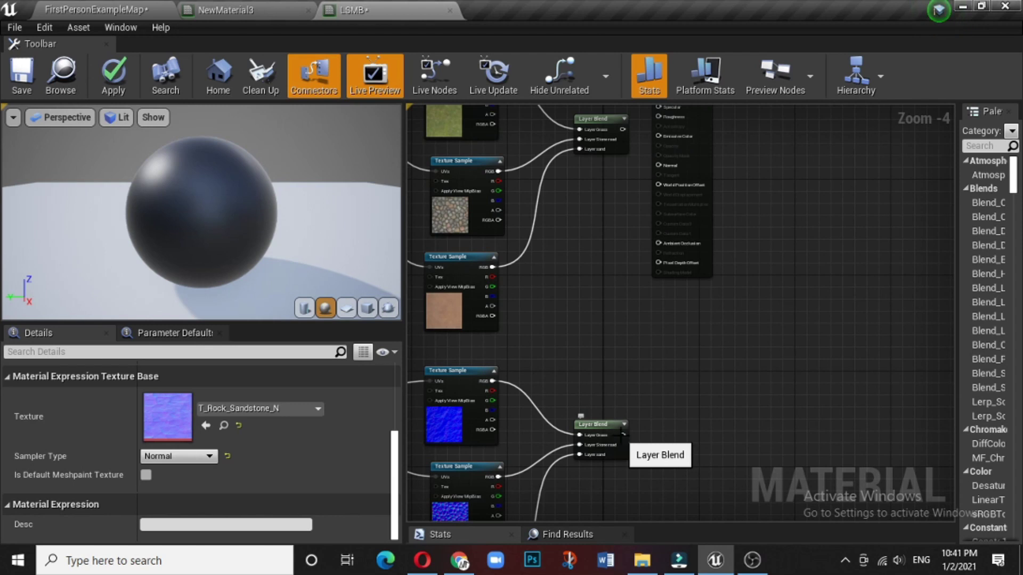
drag(622, 435, 658, 165)
right_drag(765, 176, 863, 332)
drag(706, 286, 672, 247)
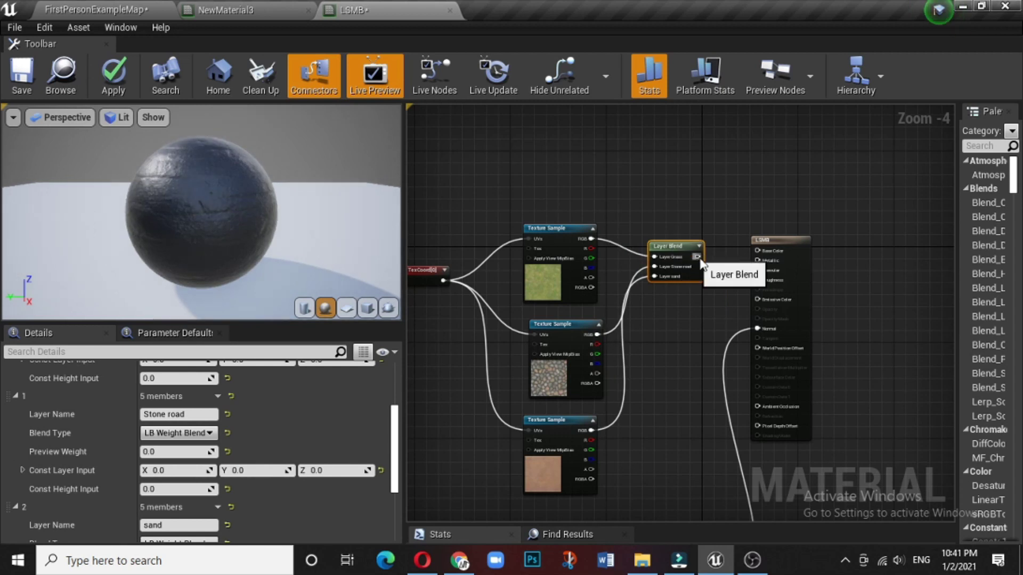
drag(698, 257, 774, 251)
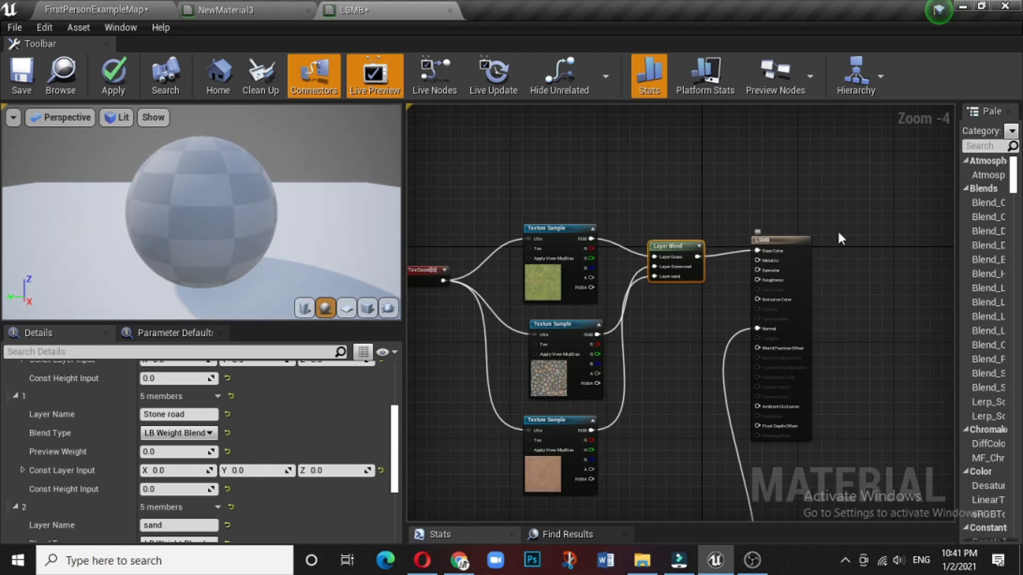
Inspect the preview sphere from another angle and save the LSMB material
right_drag(575, 298, 641, 214)
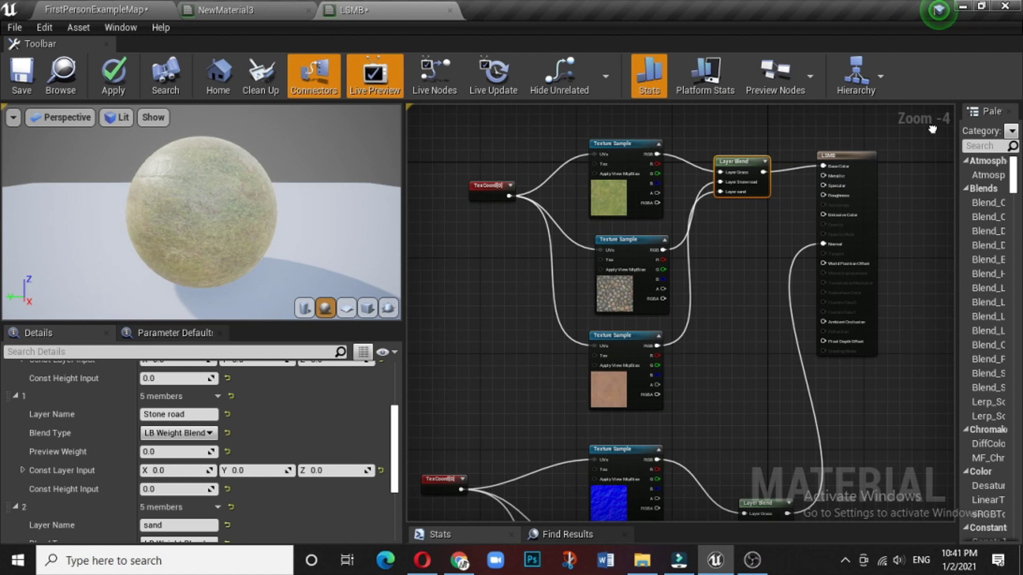
drag(179, 209, 21, 245)
drag(117, 191, 117, 224)
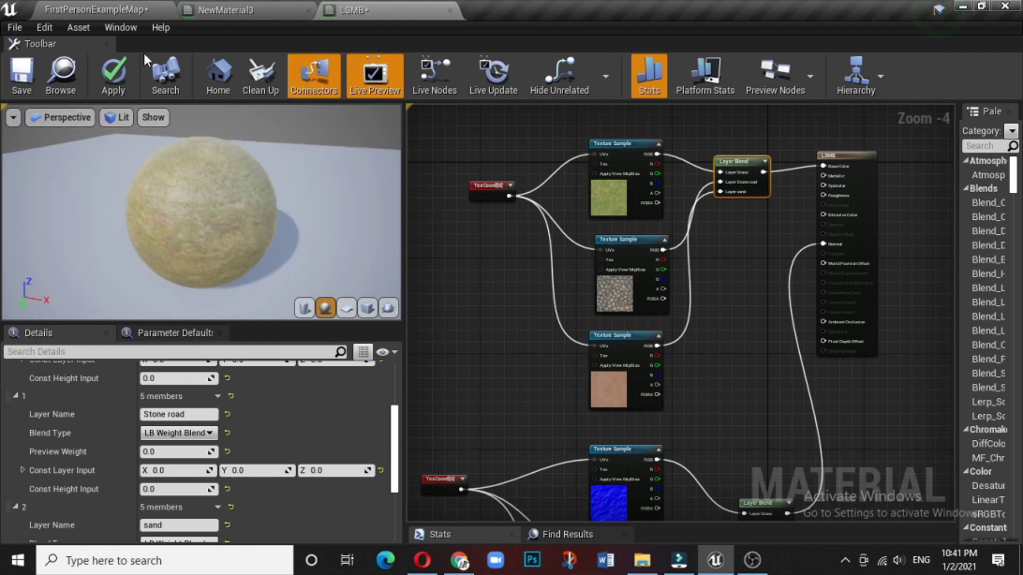
click(19, 78)
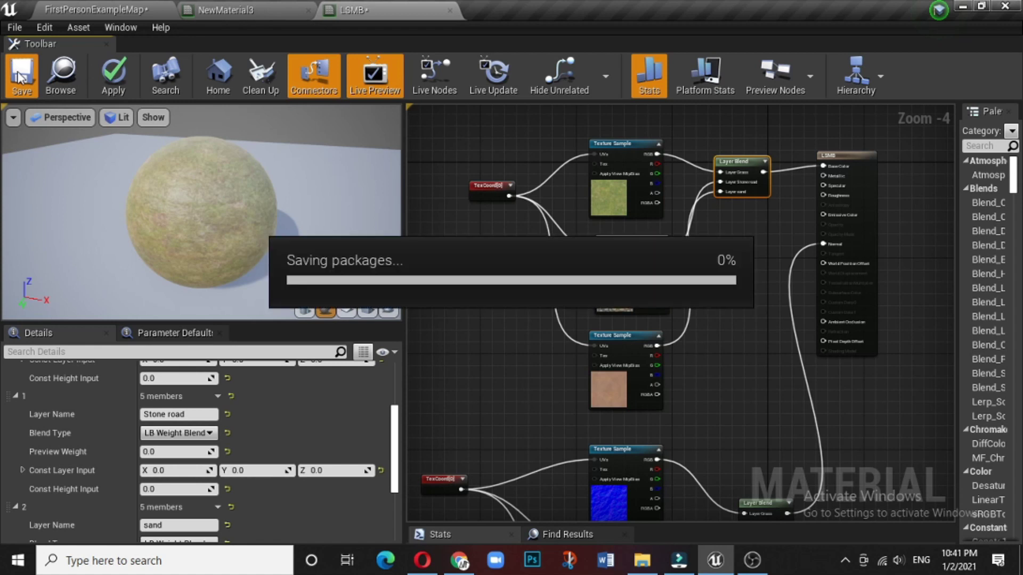
Return to the FirstPersonExampleMap level, change from Landscape to Select mode and select the Landscape1 terrain
click(69, 11)
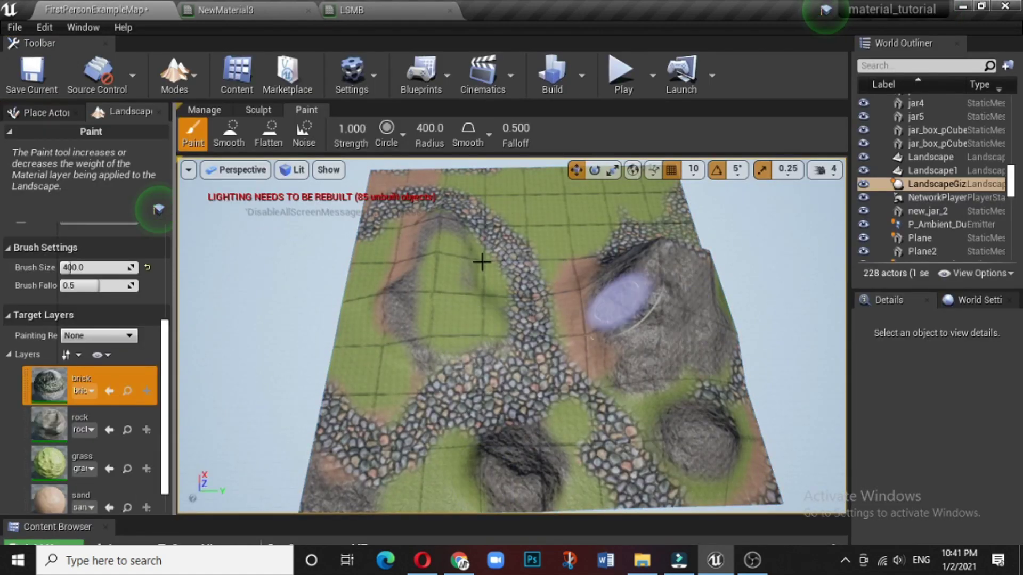
click(210, 110)
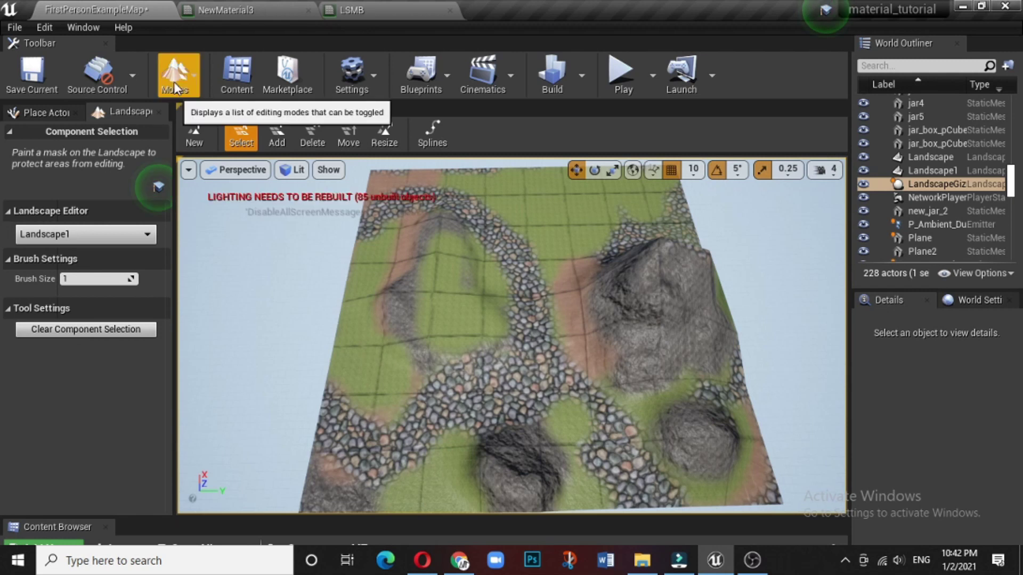
click(173, 80)
click(186, 117)
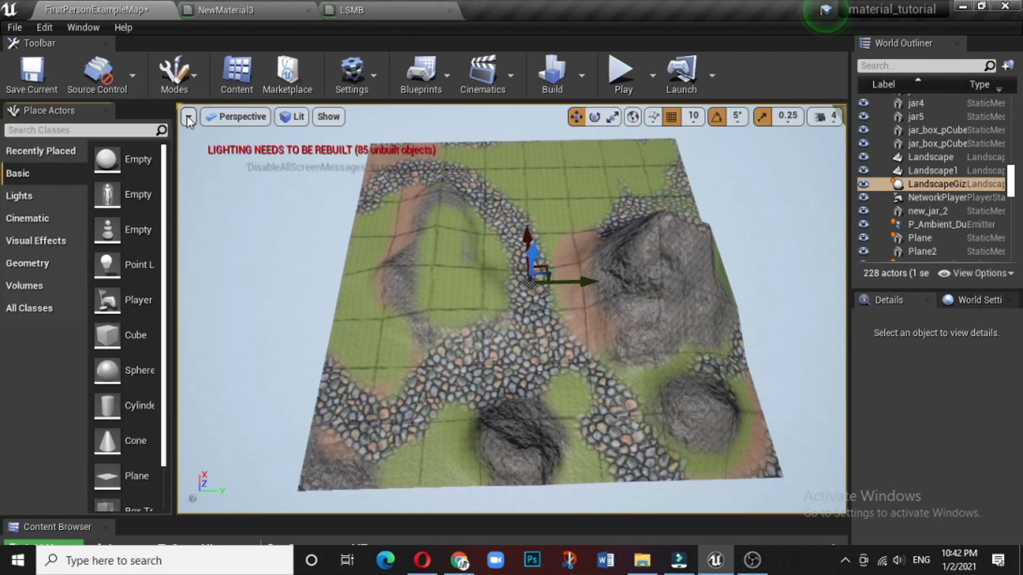
click(572, 297)
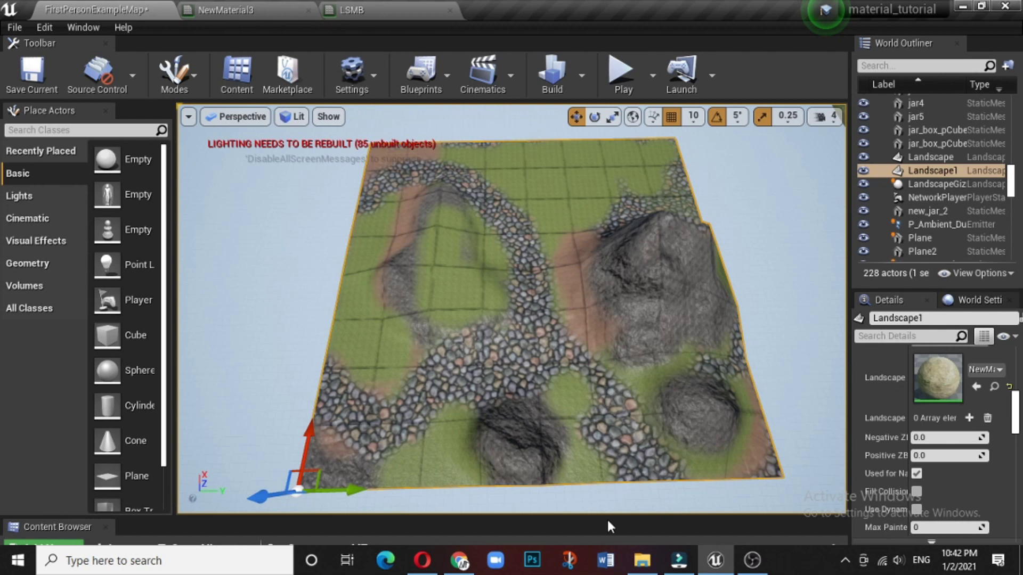
Assign the LSMB material from the MT folder as Landscape1's landscape material
drag(607, 517, 607, 341)
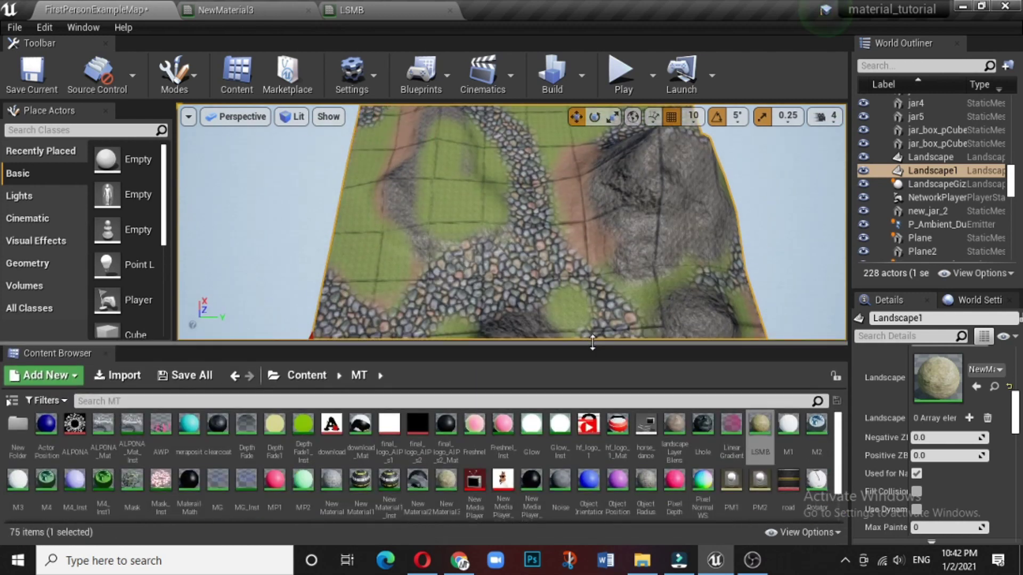
click(761, 422)
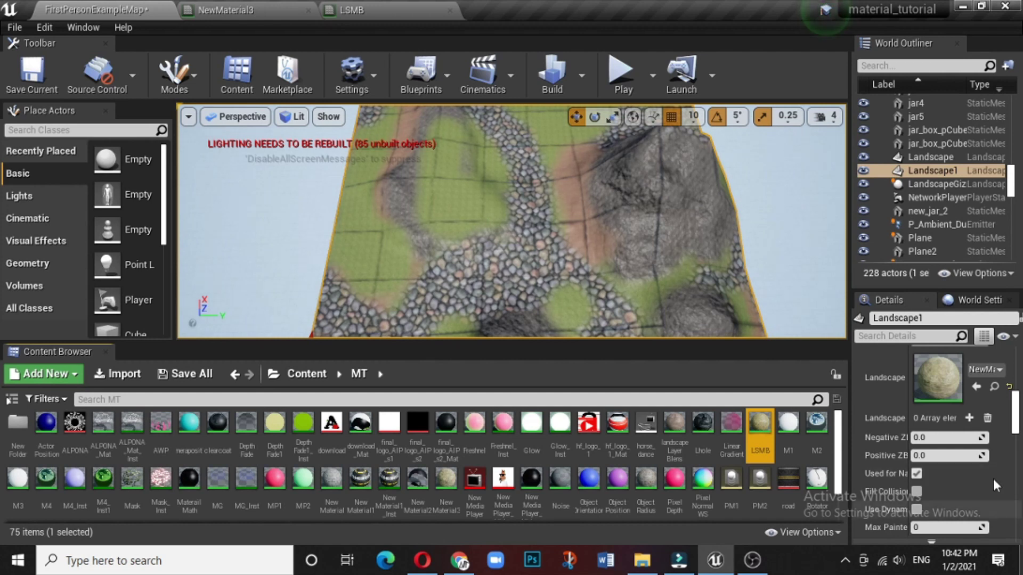
click(977, 386)
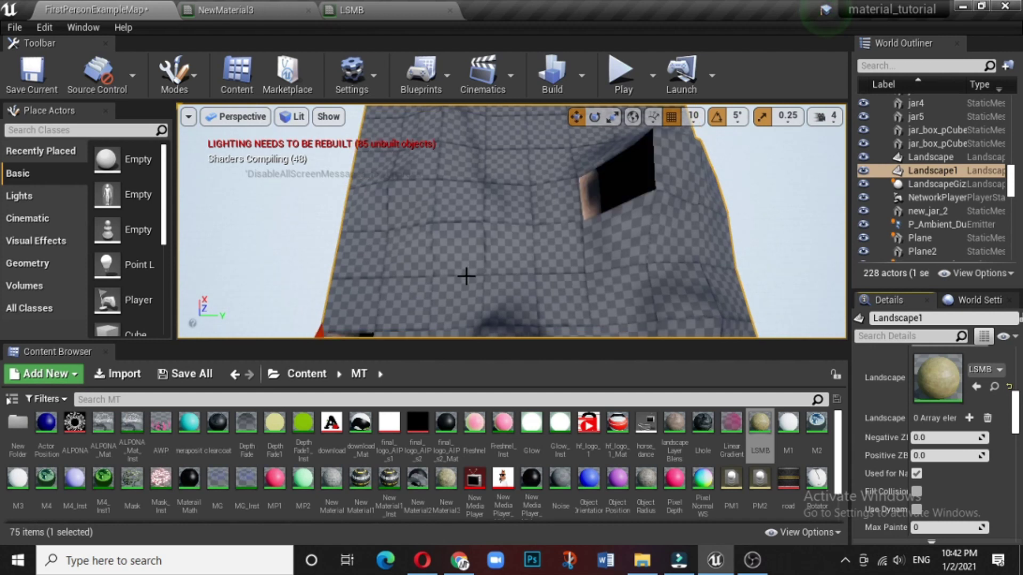
drag(524, 341, 522, 468)
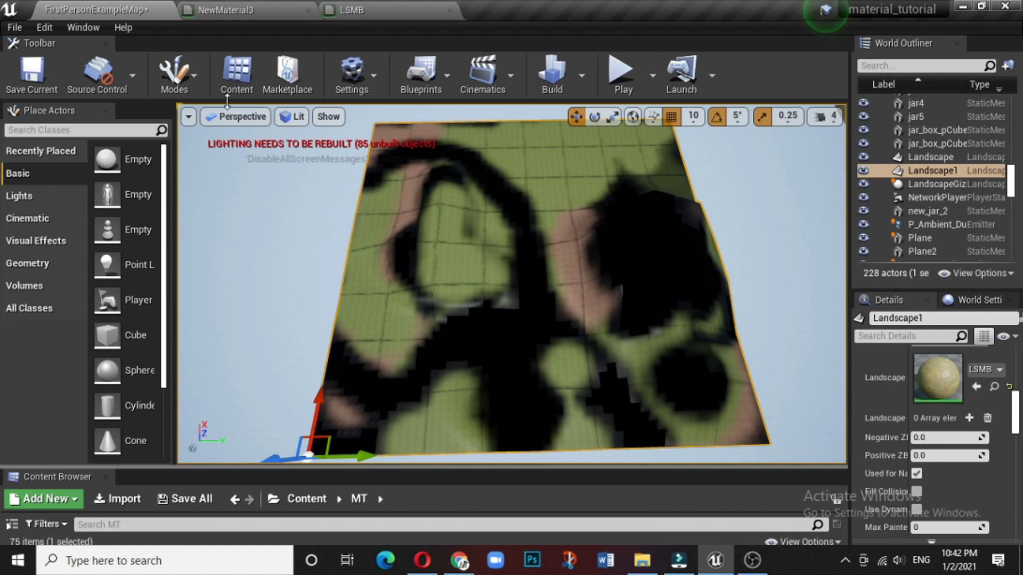
Switch to the Landscape mode's Paint tool and brush strokes across the Landscape1 terrain
click(179, 72)
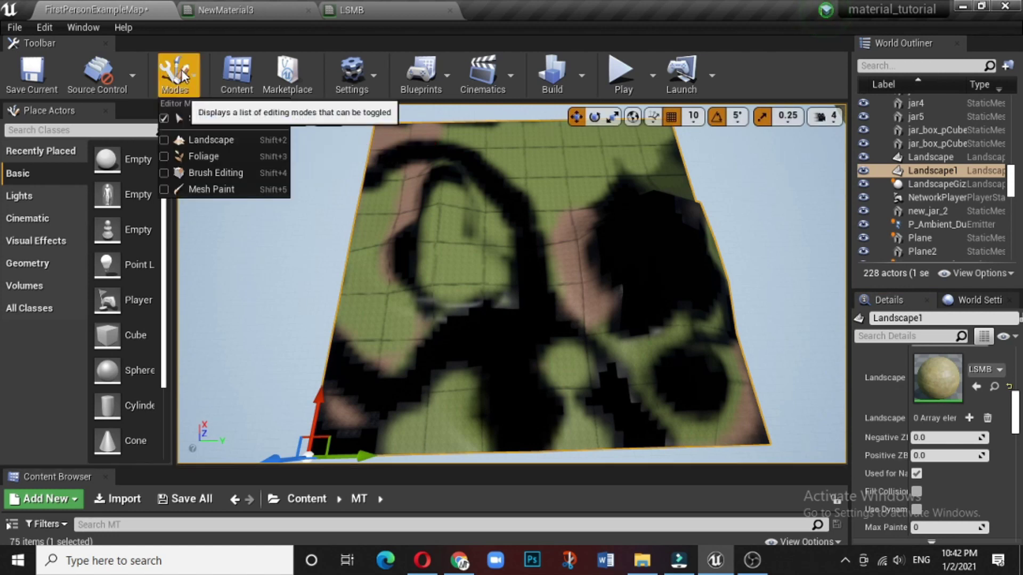
click(213, 142)
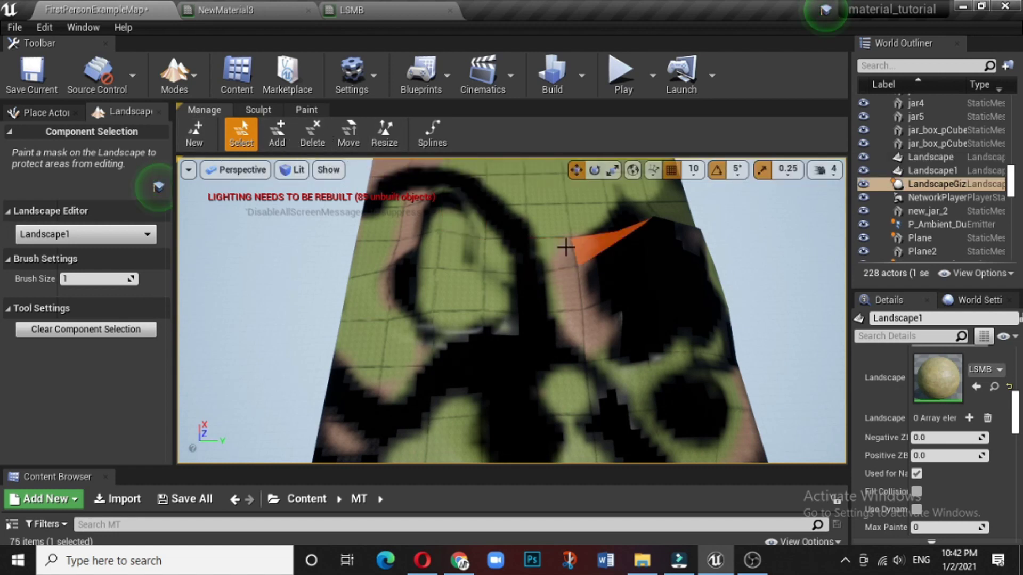
click(260, 110)
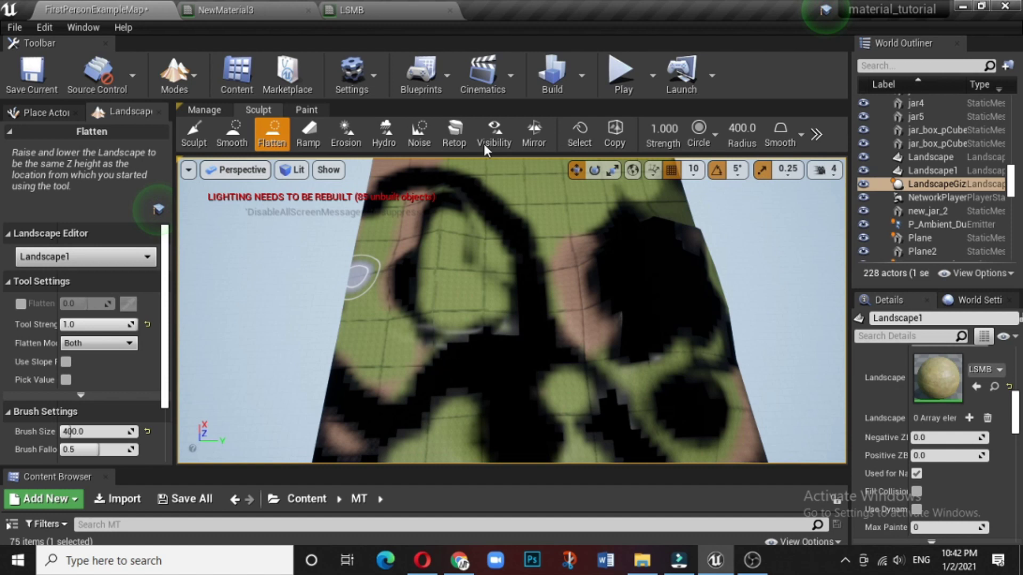
click(312, 109)
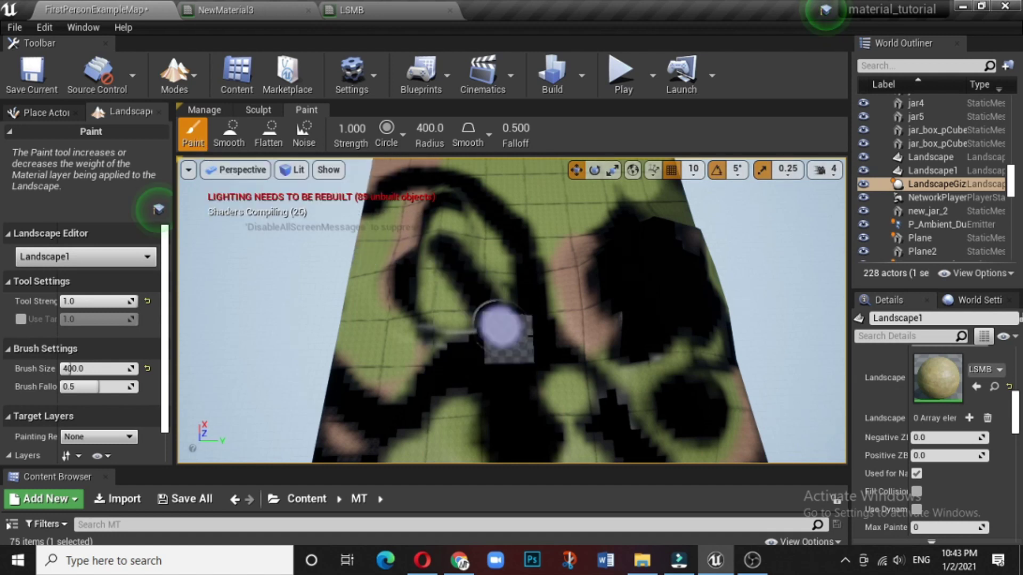
mouse_move(640, 397)
mouse_down()
mouse_move(530, 187)
mouse_move(612, 207)
mouse_move(469, 299)
mouse_move(460, 353)
mouse_move(606, 314)
mouse_move(494, 363)
mouse_move(583, 367)
mouse_move(484, 360)
mouse_move(429, 378)
mouse_move(467, 381)
mouse_up()
mouse_move(459, 366)
right_down()
mouse_move(458, 307)
mouse_move(461, 364)
right_up()
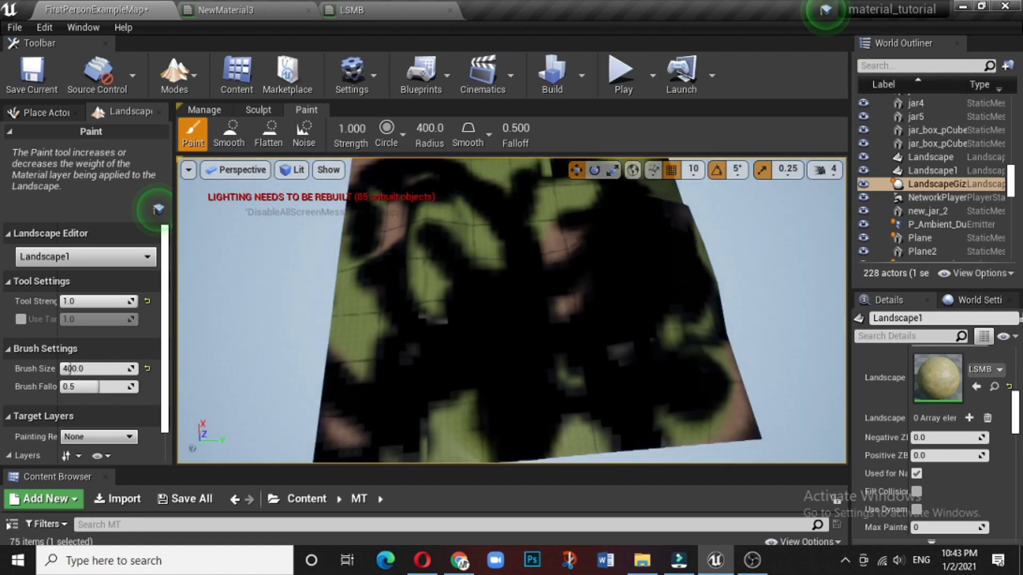
Delete the unused brisk layer from Landscape1's target layers
scroll(168, 408, down, 3)
drag(168, 408, 171, 459)
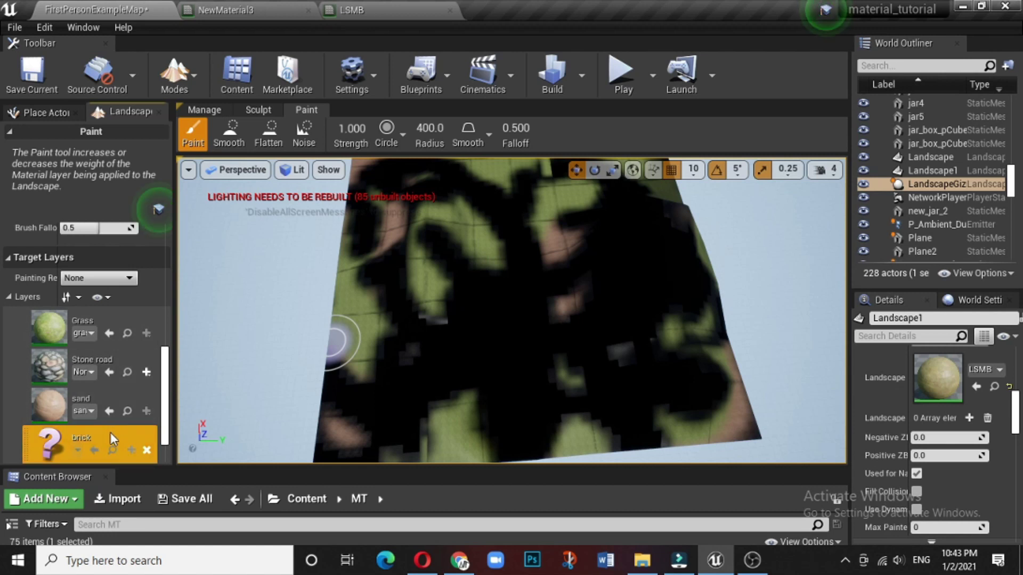
click(147, 451)
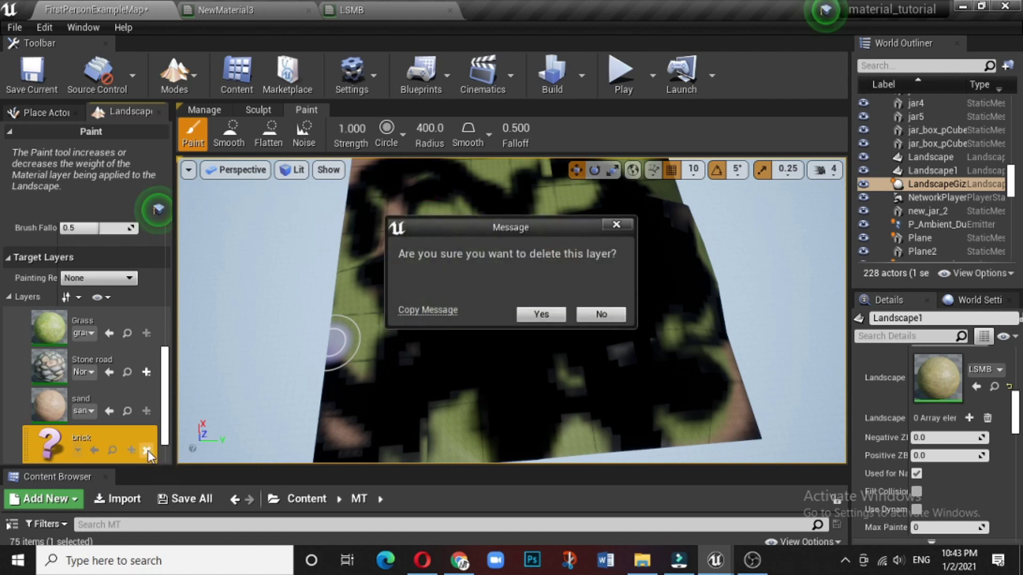
click(540, 314)
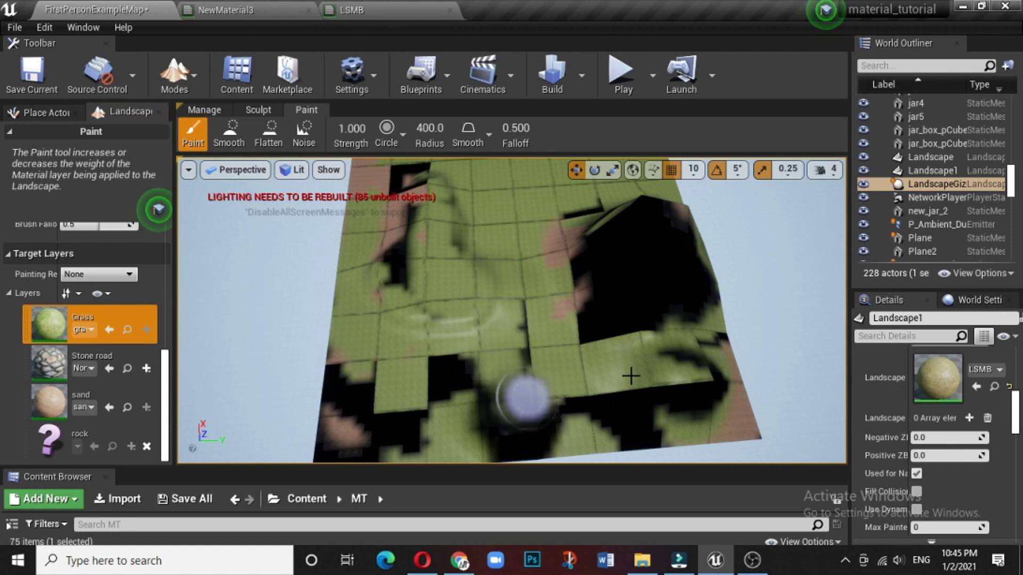
Paint the Grass layer over the terrain's black areas and the sand layer over the hills
mouse_move(630, 375)
mouse_down()
mouse_move(551, 263)
mouse_move(559, 240)
mouse_move(631, 311)
mouse_move(648, 289)
mouse_move(687, 290)
mouse_move(442, 298)
mouse_up()
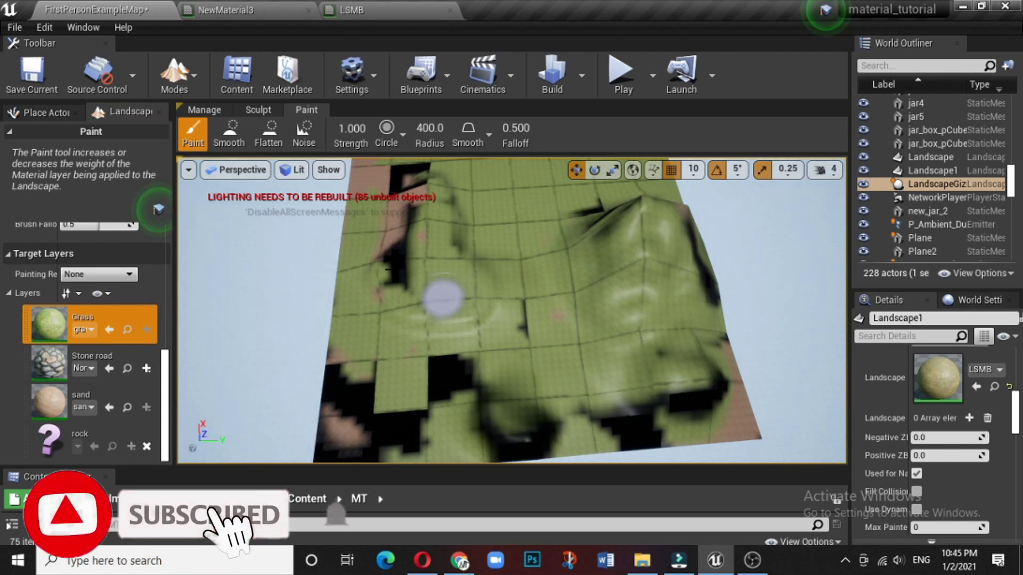
click(63, 402)
mouse_move(411, 262)
mouse_down()
mouse_move(423, 297)
mouse_move(455, 277)
mouse_move(434, 224)
mouse_move(450, 194)
mouse_move(494, 309)
mouse_move(617, 258)
mouse_move(589, 281)
mouse_move(598, 231)
mouse_move(669, 376)
mouse_move(630, 345)
mouse_move(685, 269)
mouse_move(673, 405)
mouse_move(610, 421)
mouse_up()
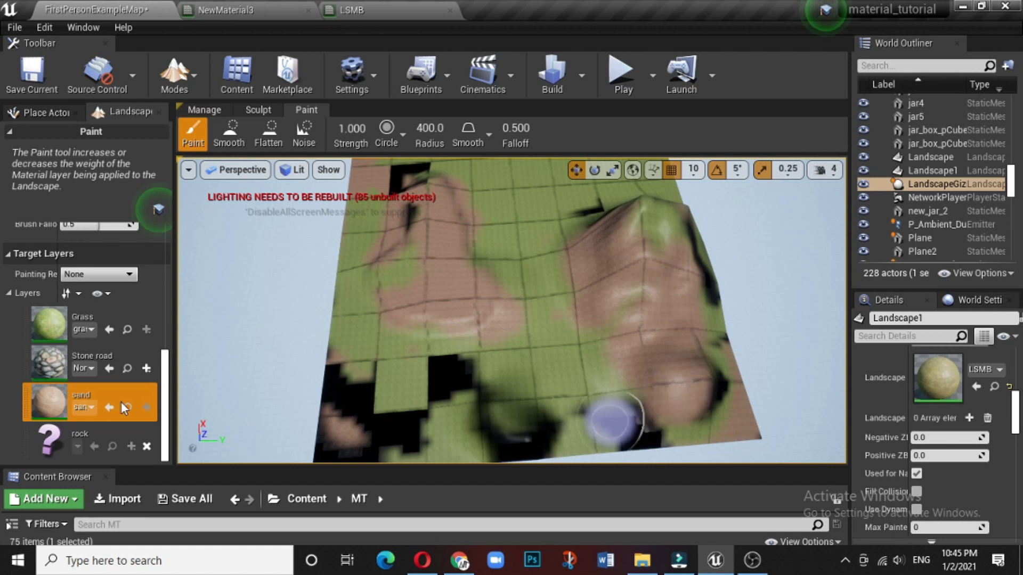
Try to paint the Stone road layer on the grass between the hills
click(114, 353)
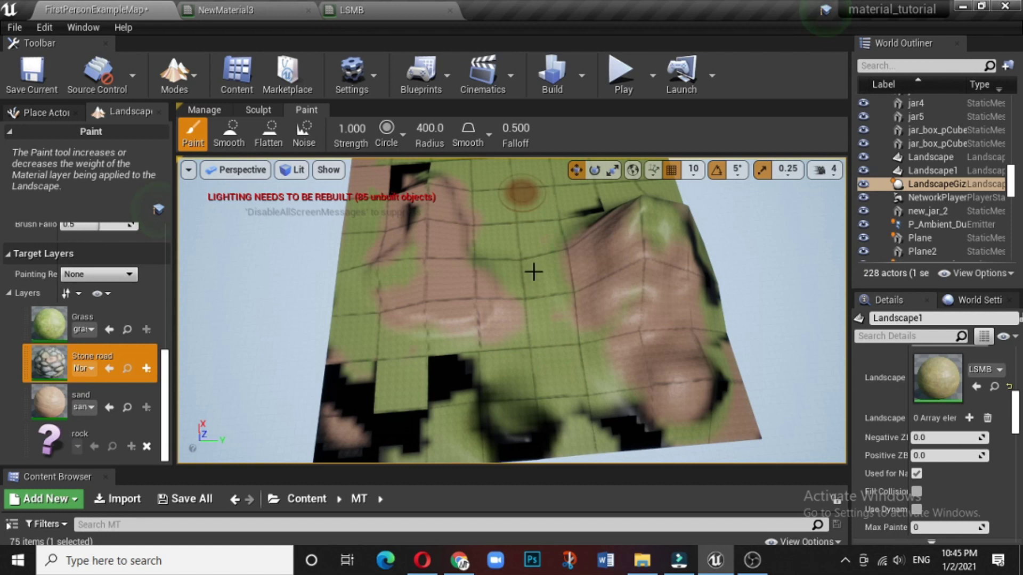
click(548, 345)
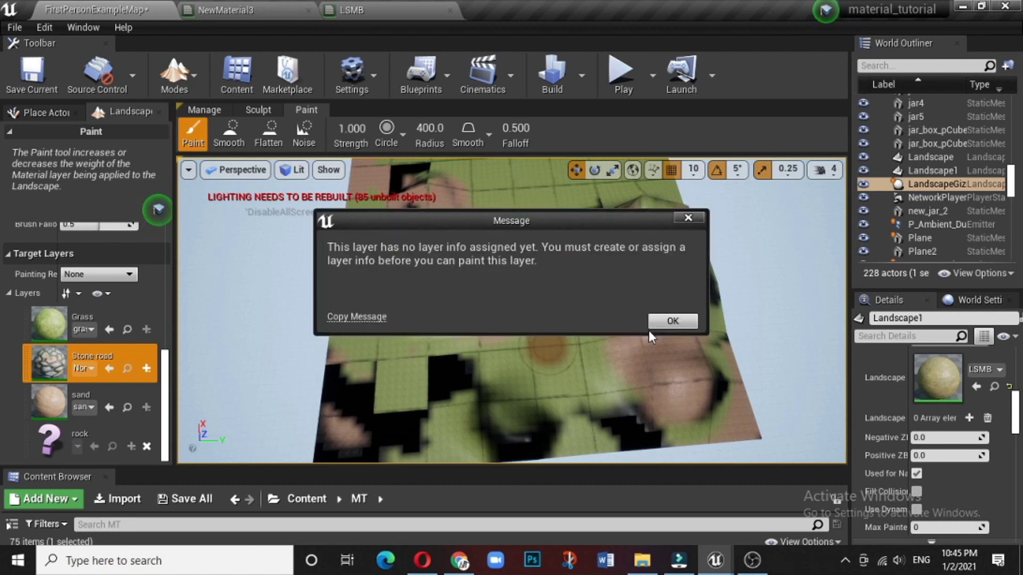
click(671, 322)
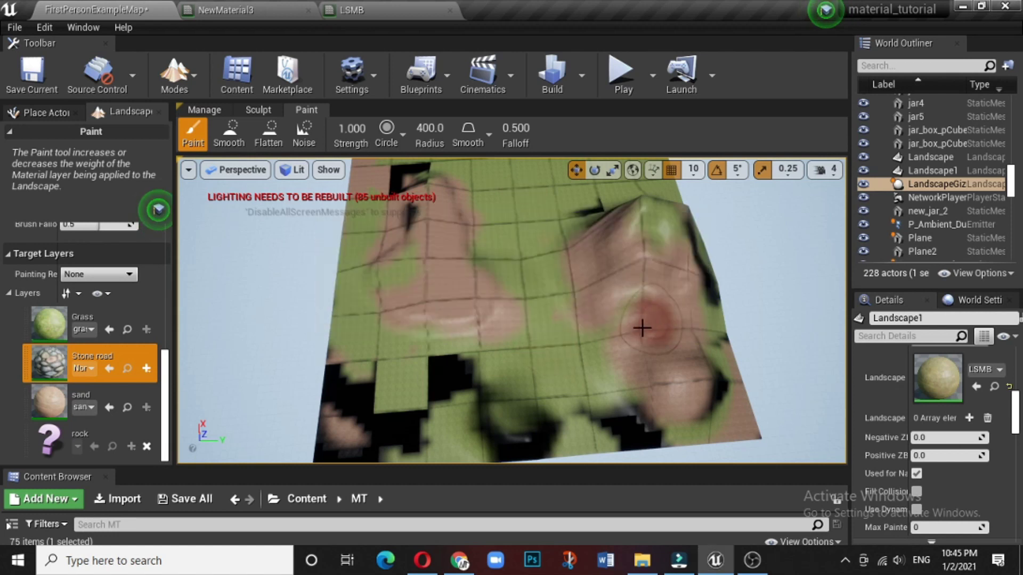
Create a weight-blended layer info for Stone road in FirstPersonExampleMap_sharedassets, replacing the space in its name with an underscore
click(150, 369)
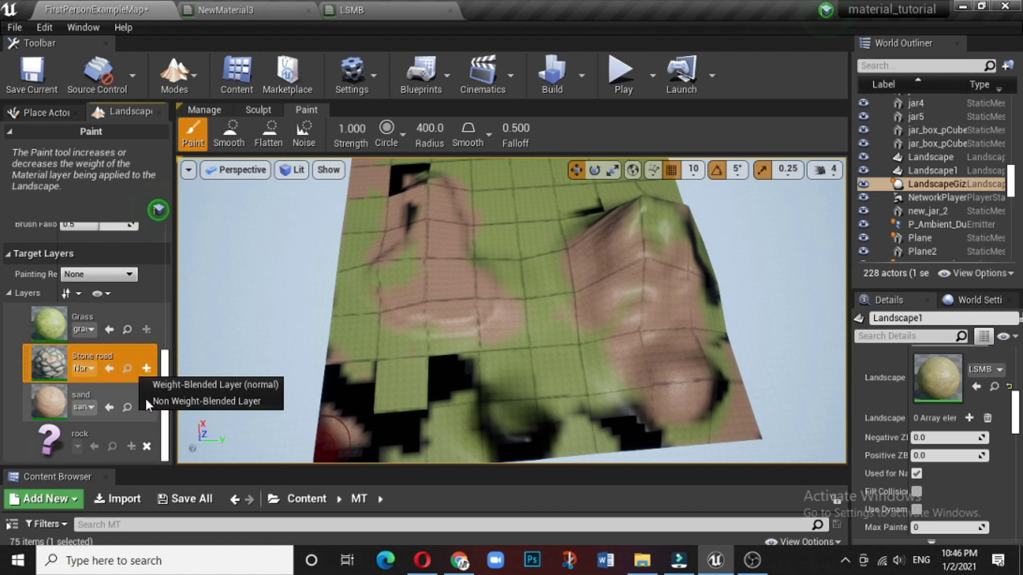
click(206, 384)
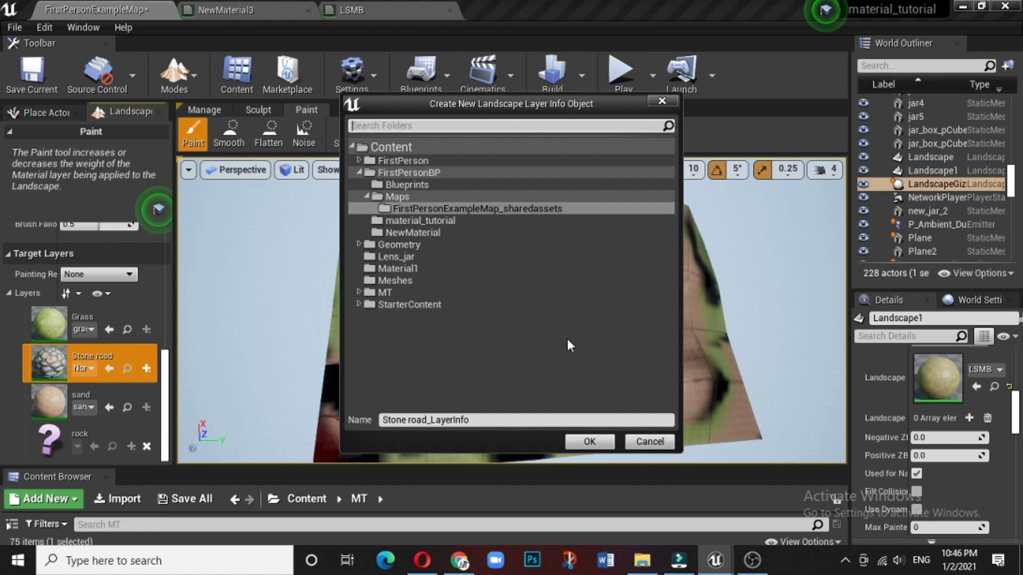
click(595, 444)
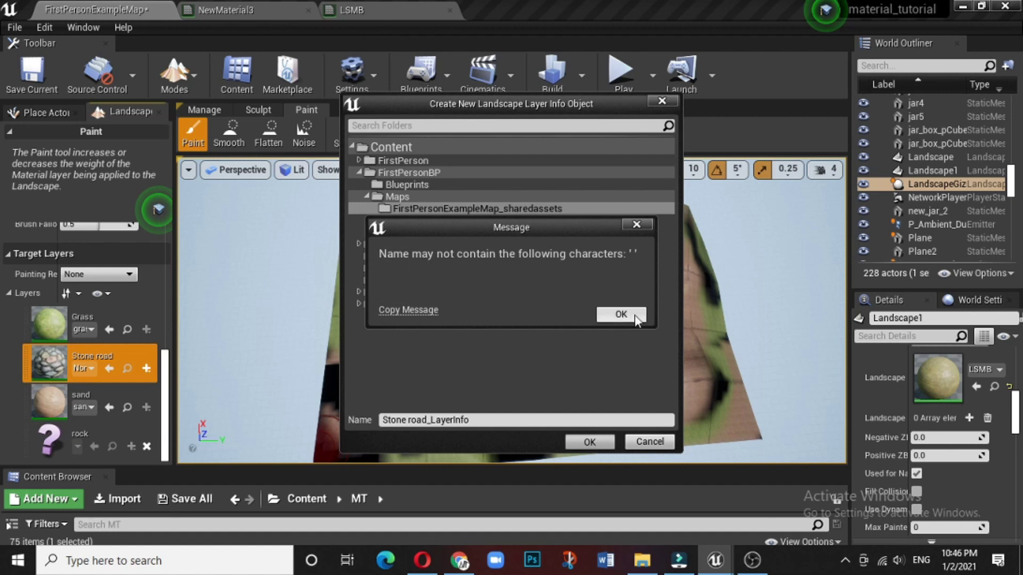
click(621, 315)
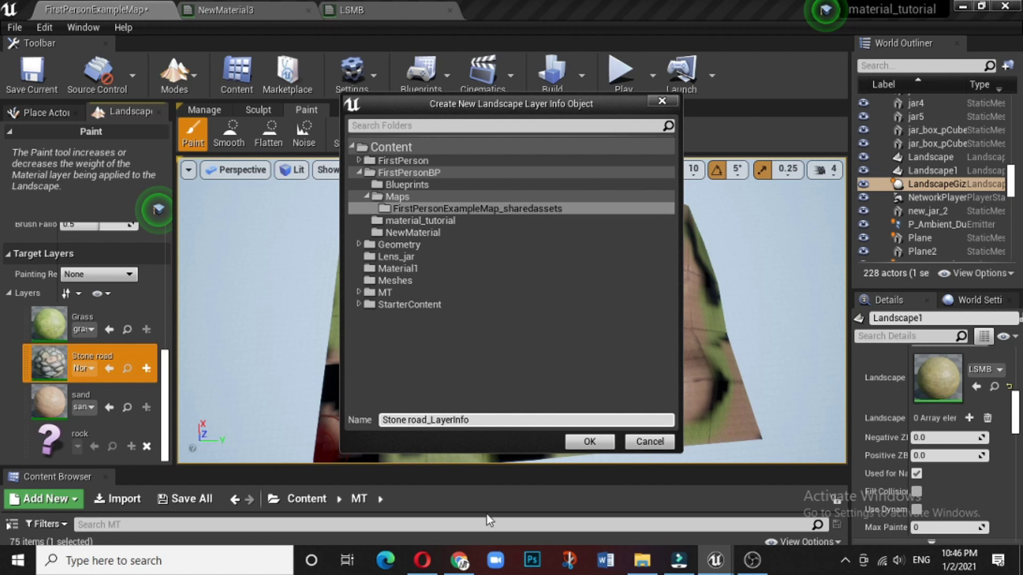
key(BackSpace)
text(_)
click(589, 442)
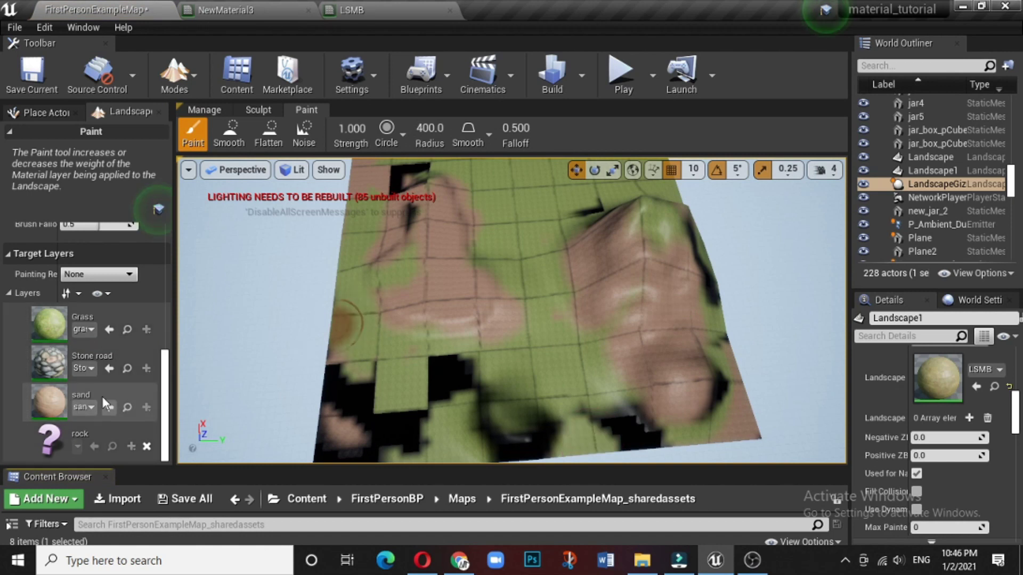
Paint Stone road paths between the hills, along the terrain's far edge and across its near side
click(148, 406)
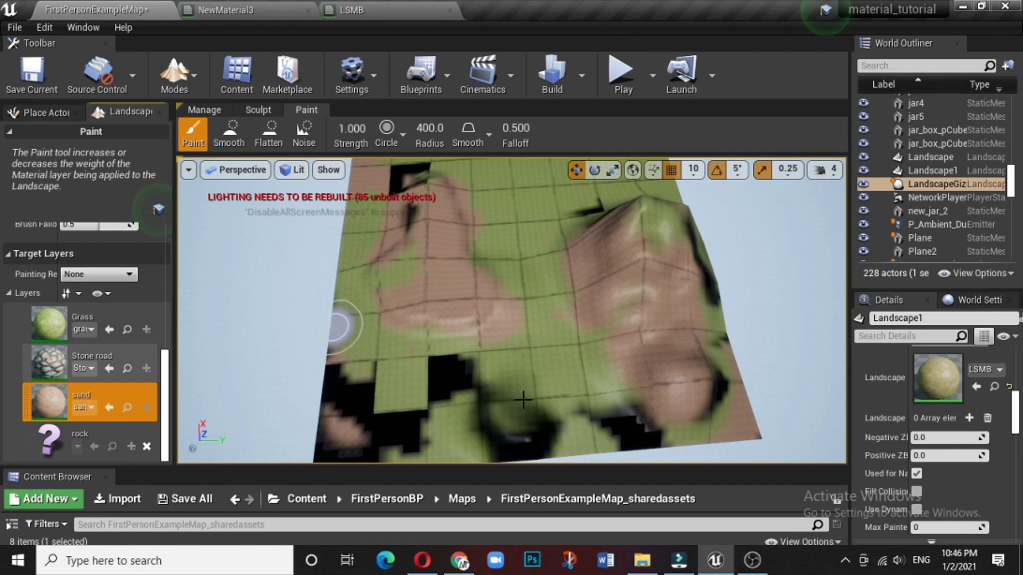
click(55, 366)
mouse_move(559, 404)
mouse_down()
mouse_move(541, 372)
mouse_move(534, 244)
mouse_move(520, 224)
mouse_move(471, 179)
mouse_move(375, 181)
mouse_move(384, 186)
mouse_up()
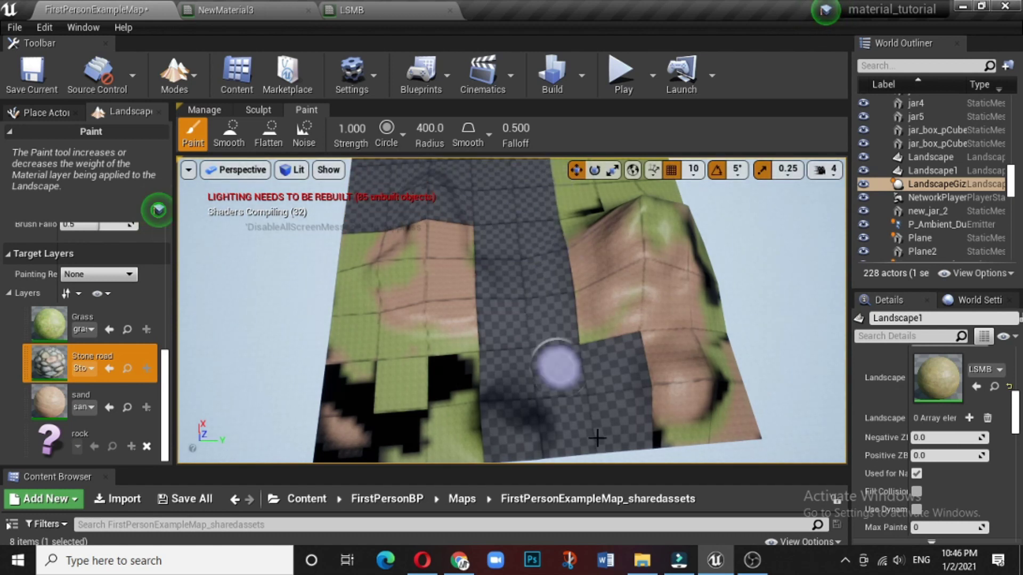
mouse_move(507, 358)
mouse_down()
mouse_move(429, 366)
mouse_move(326, 425)
mouse_up()
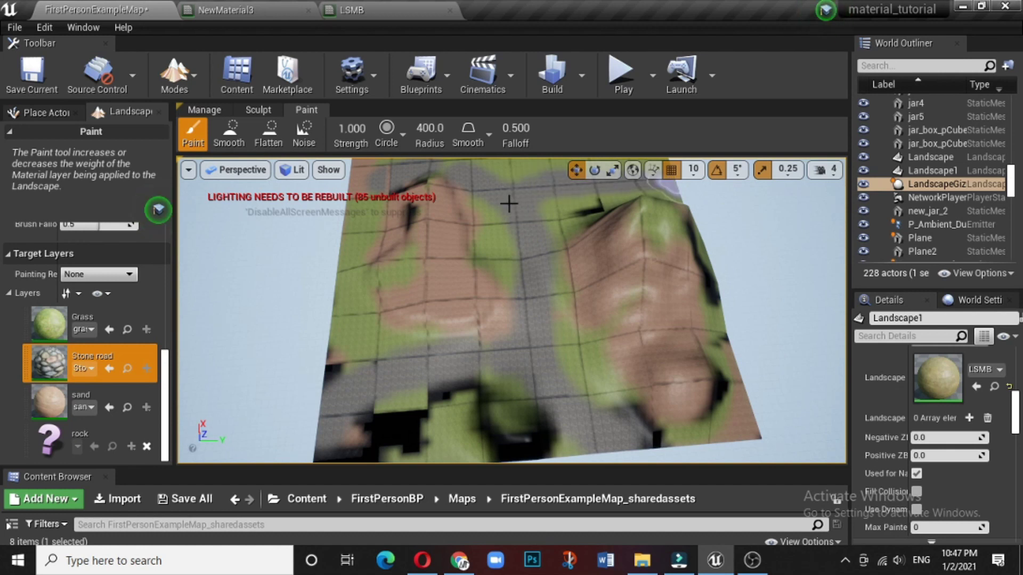
click(539, 206)
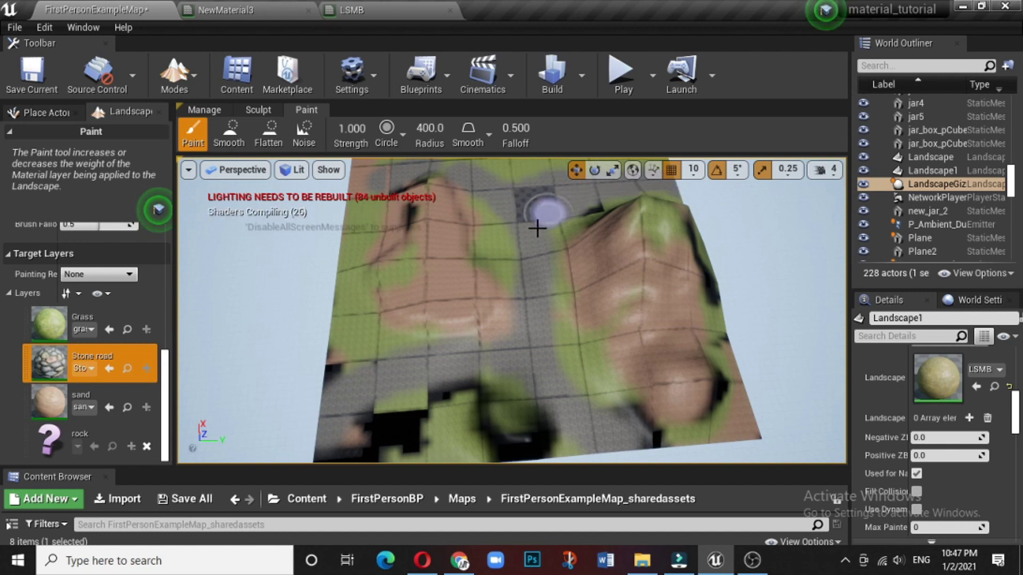
mouse_move(535, 230)
mouse_down()
mouse_move(541, 311)
mouse_move(584, 387)
mouse_move(752, 426)
mouse_up()
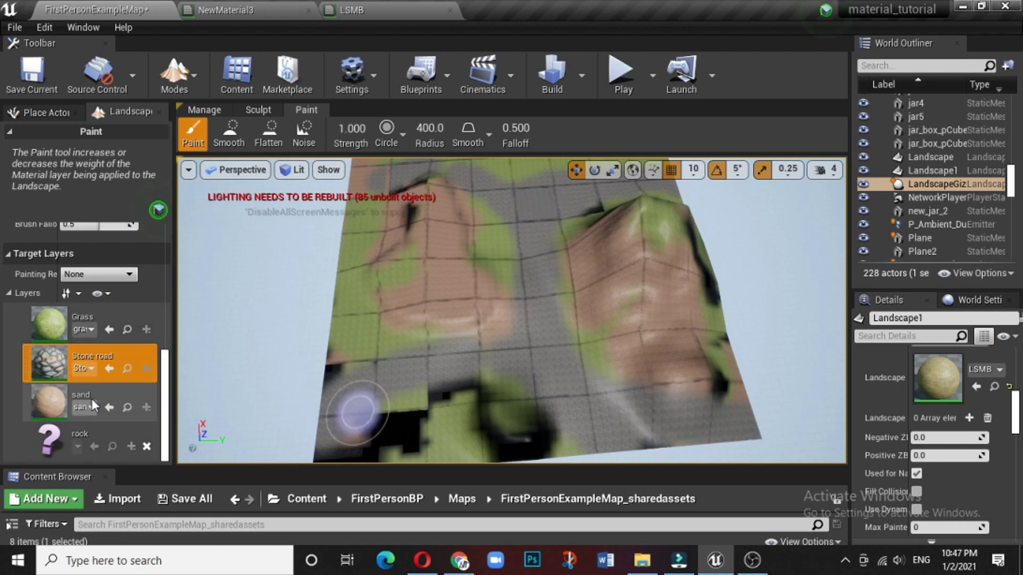
Paint the sand layer over the terrain's near area and the Grass layer over the dark hollow at the near edge
click(150, 397)
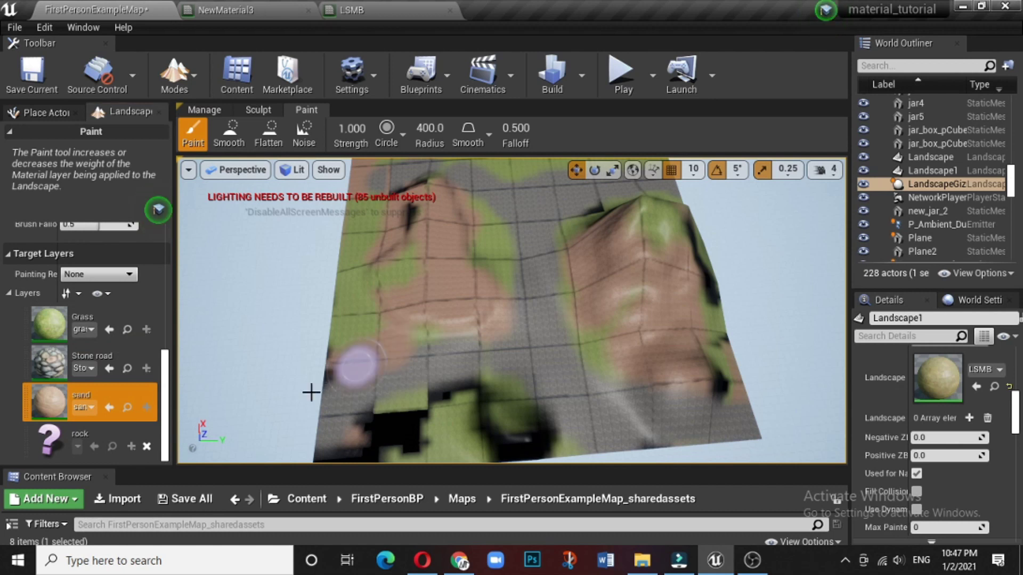
mouse_move(316, 420)
mouse_down()
mouse_move(381, 427)
mouse_move(388, 434)
mouse_move(373, 445)
mouse_move(464, 425)
mouse_move(458, 420)
mouse_move(545, 441)
mouse_up()
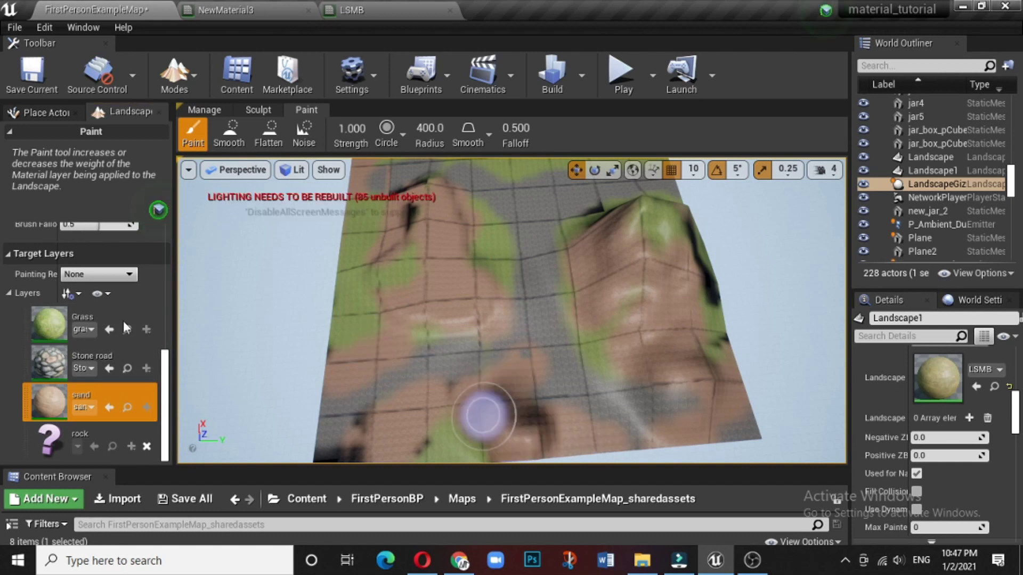
click(85, 320)
mouse_move(490, 394)
mouse_down()
mouse_move(536, 445)
mouse_move(612, 452)
mouse_move(554, 432)
mouse_up()
right_drag(528, 282, 524, 269)
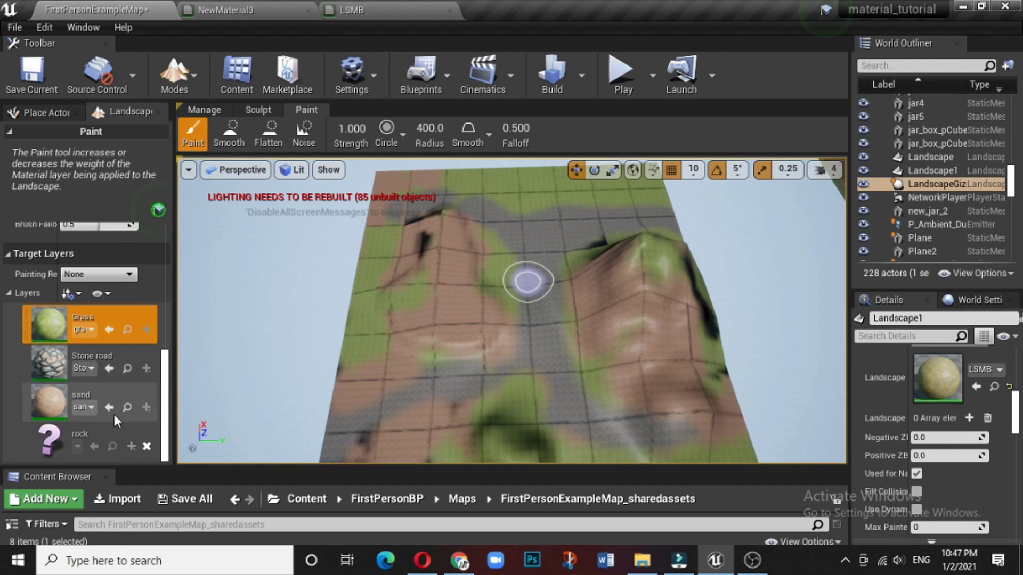
Review the color Layer Blend connections in the LSMB material graph and return to the FirstPersonExampleMap level
mouse_move(166, 432)
mouse_down()
mouse_move(167, 357)
mouse_move(182, 435)
mouse_up()
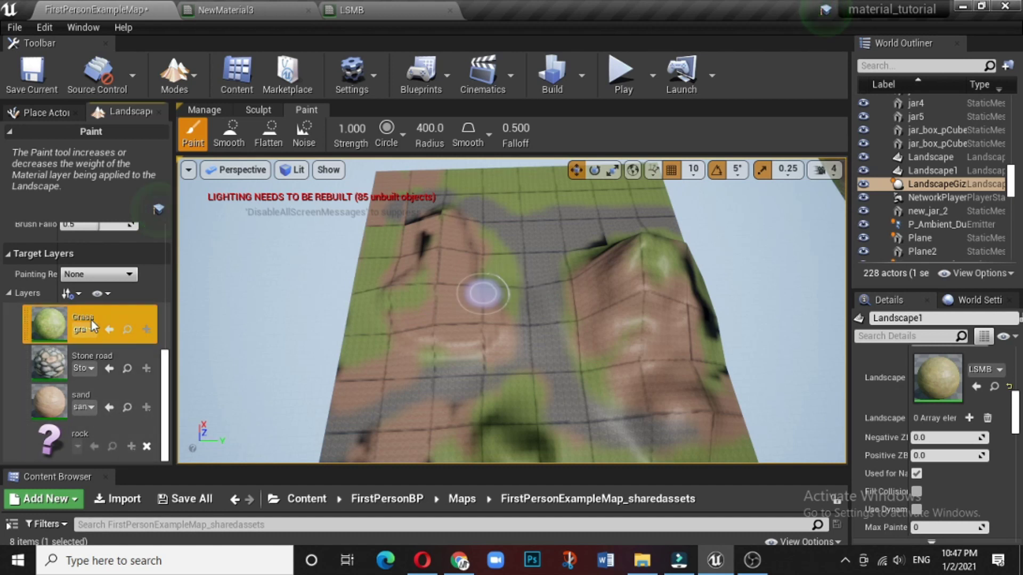
click(363, 9)
drag(707, 157, 788, 219)
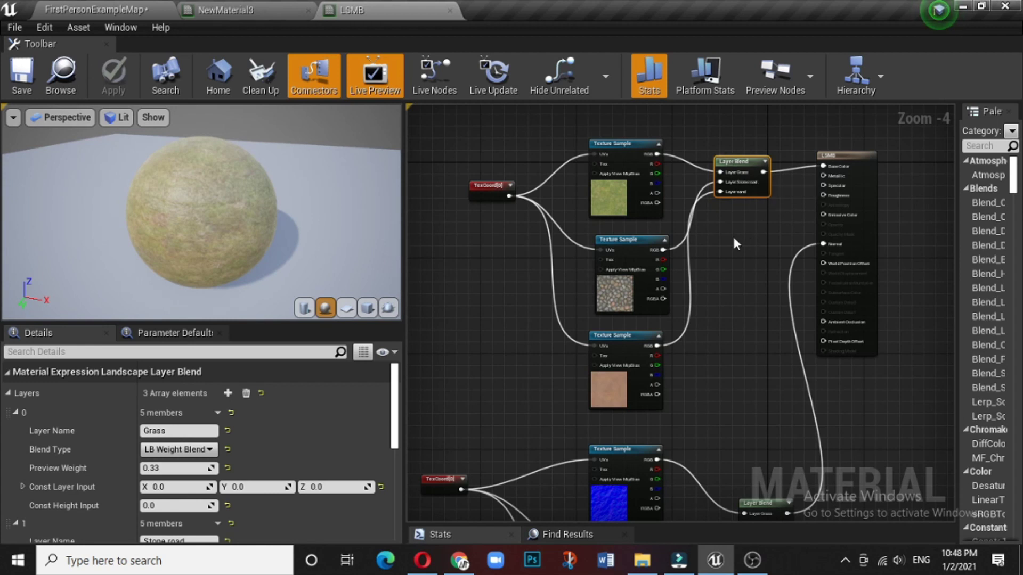
click(97, 8)
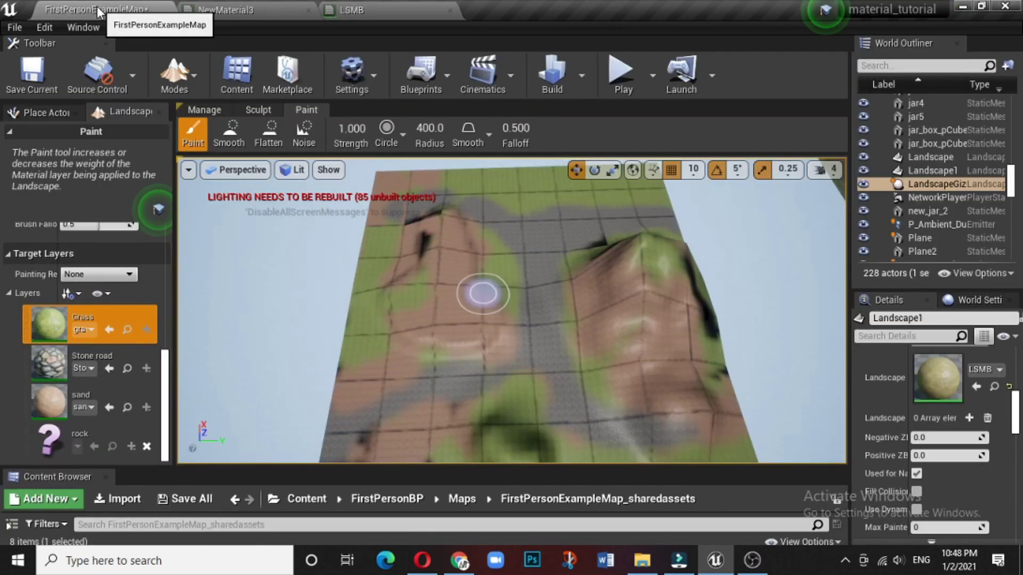